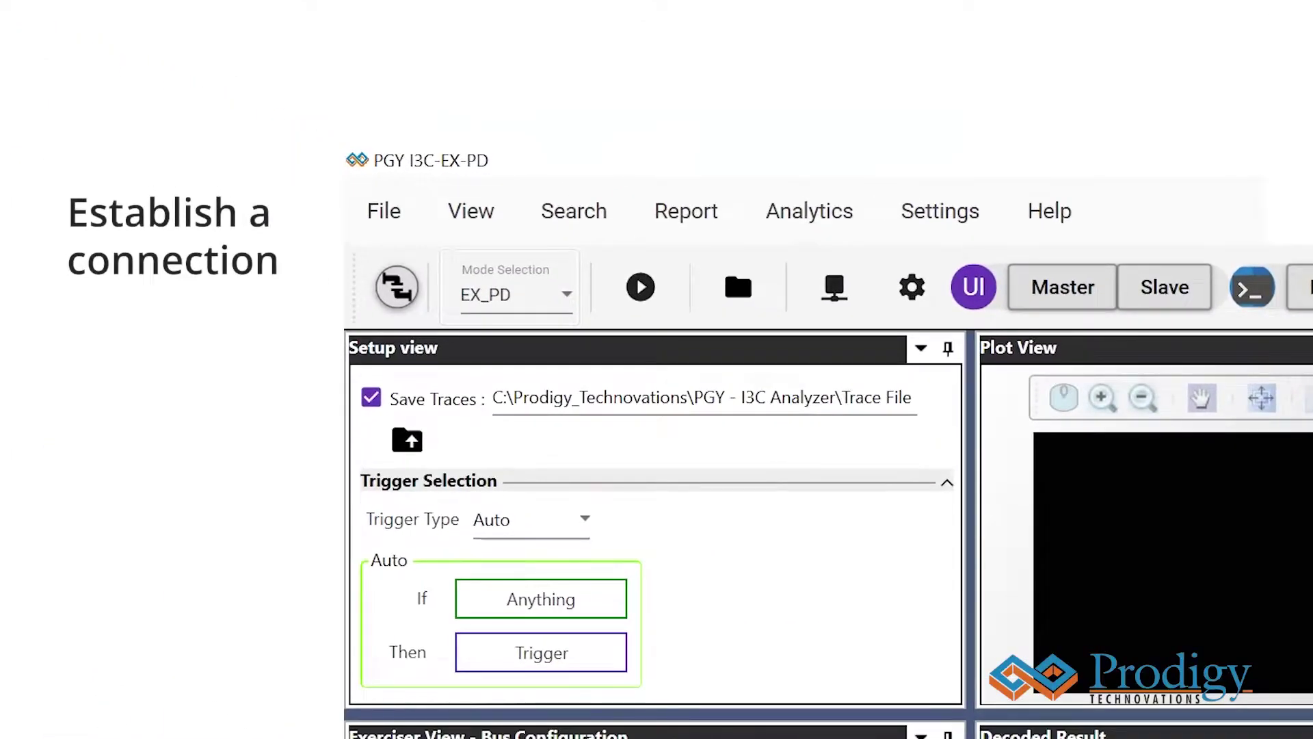
# Step: Connect the analyzer over USB and change the master's bus voltage from 3.3 to 1.8 V
pyautogui.click(37, 102)
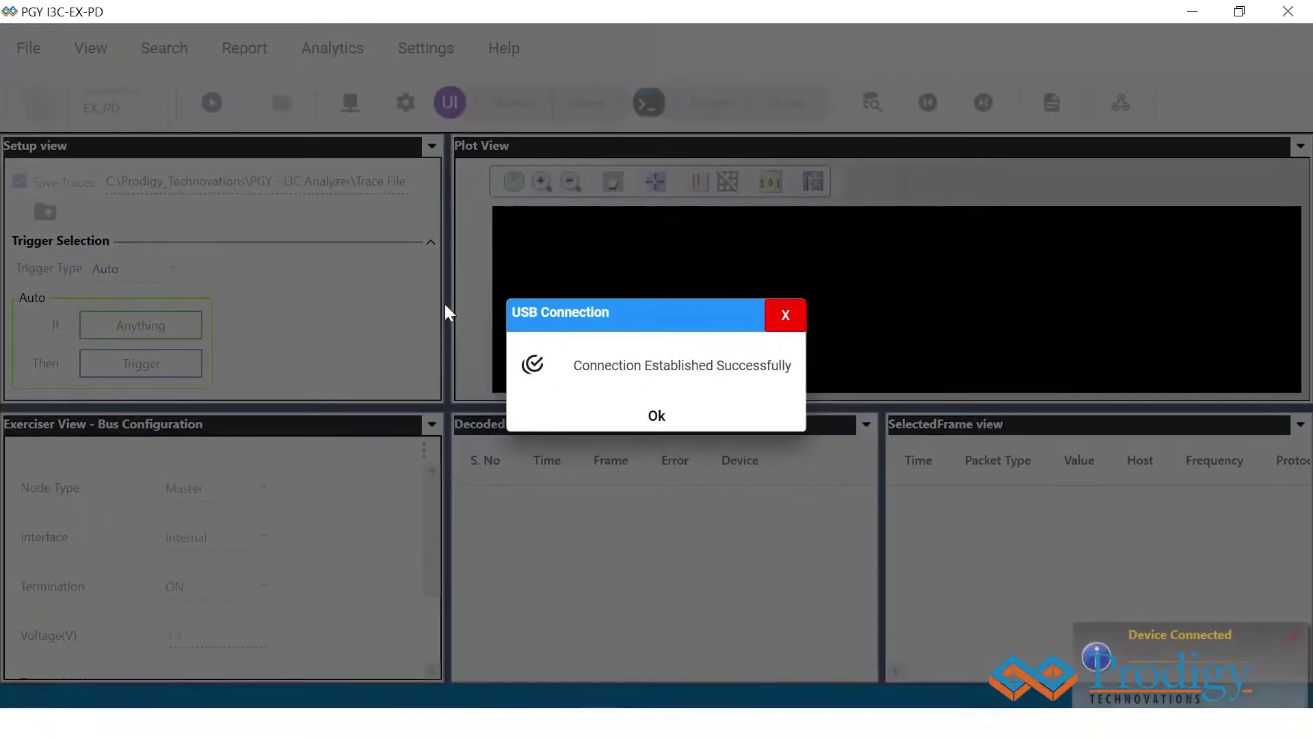
pyautogui.click(653, 415)
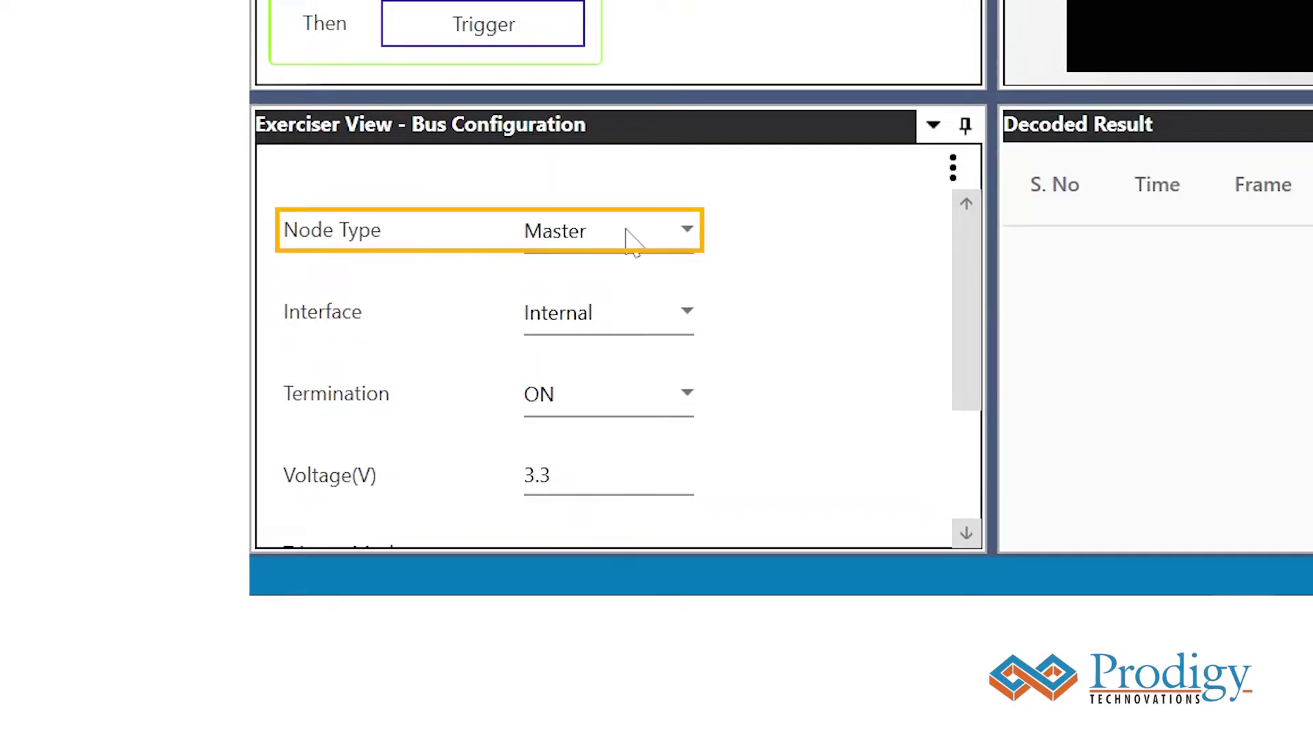
pyautogui.scroll(-1, 392, 353)
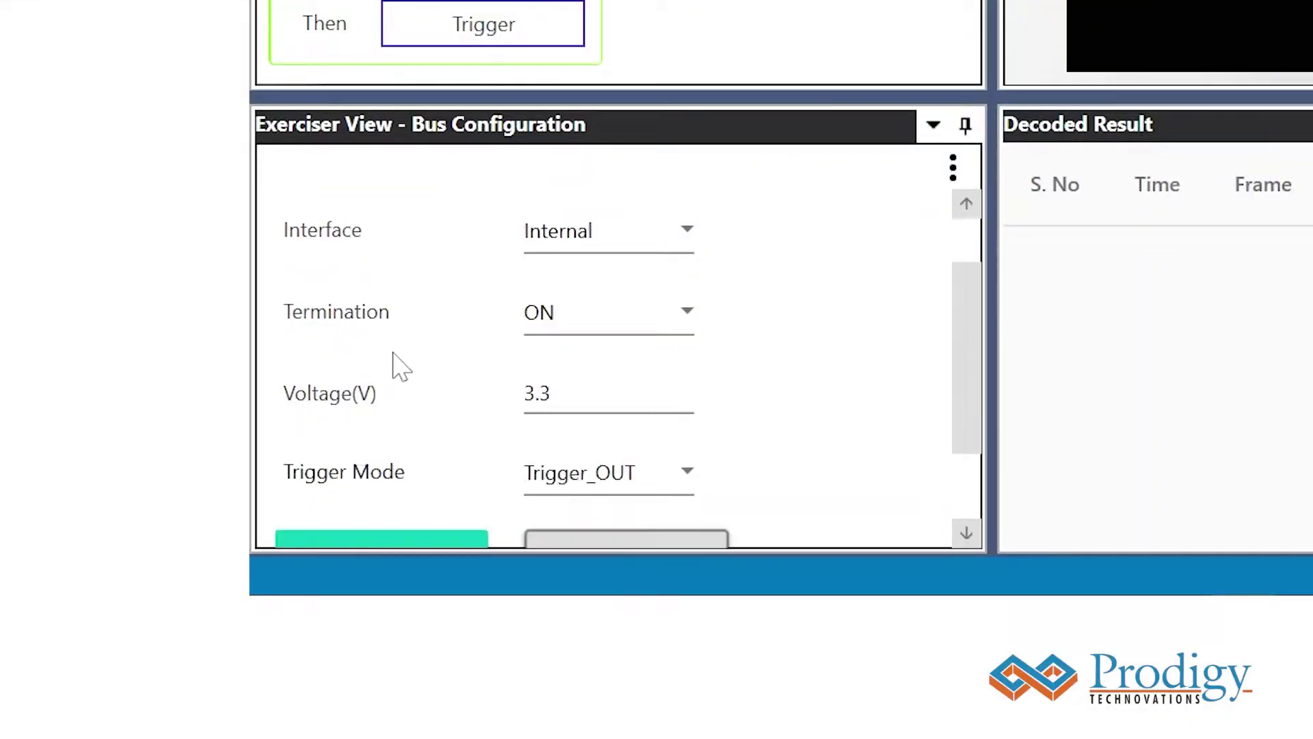
pyautogui.moveTo(550, 394); pyautogui.dragTo(540, 393)
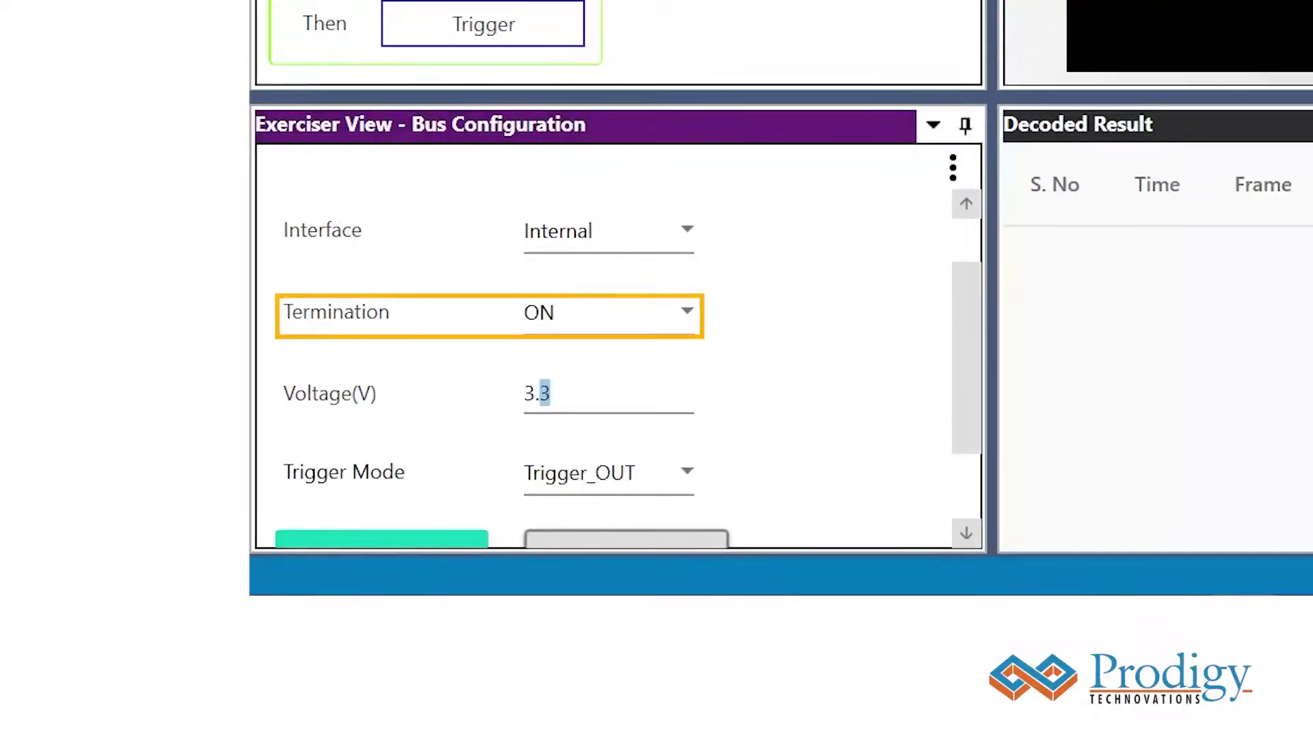
pyautogui.press('BackSpace')
pyautogui.press('BackSpace')
pyautogui.press('BackSpace')
pyautogui.write('1.8')
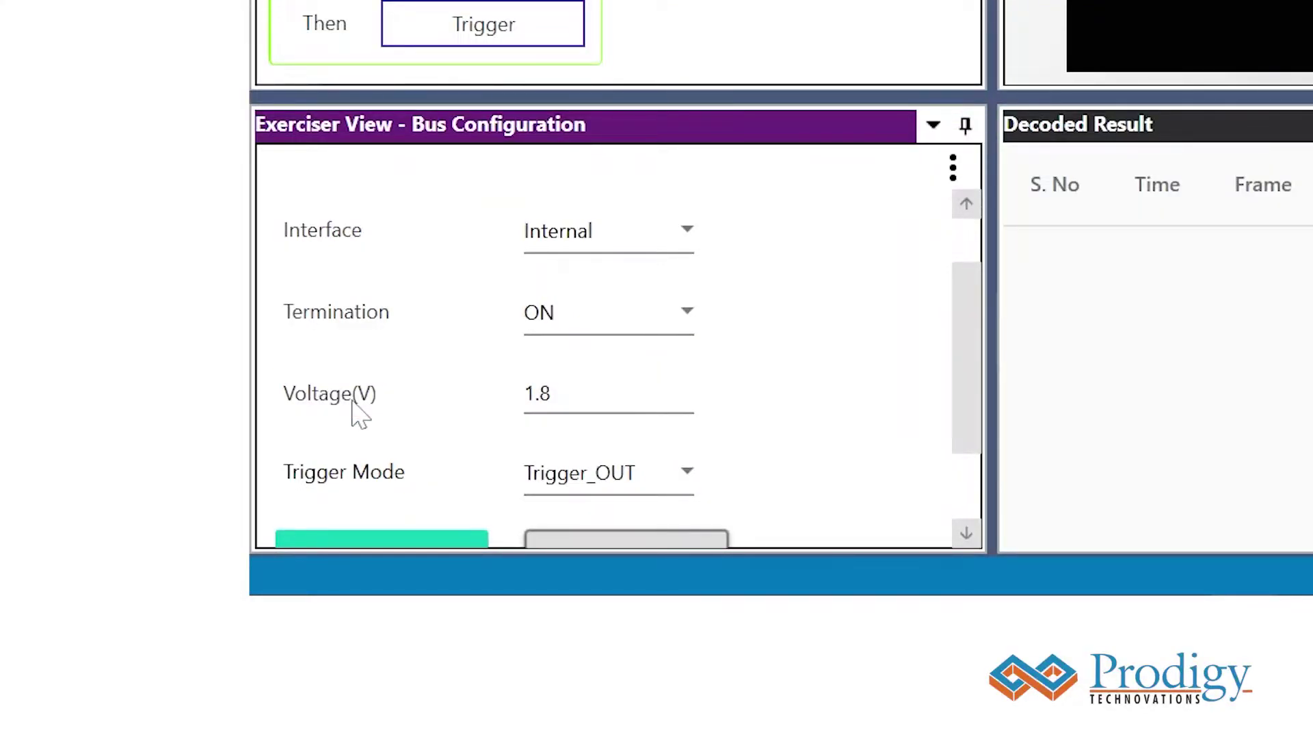
pyautogui.scroll(-1, 588, 397)
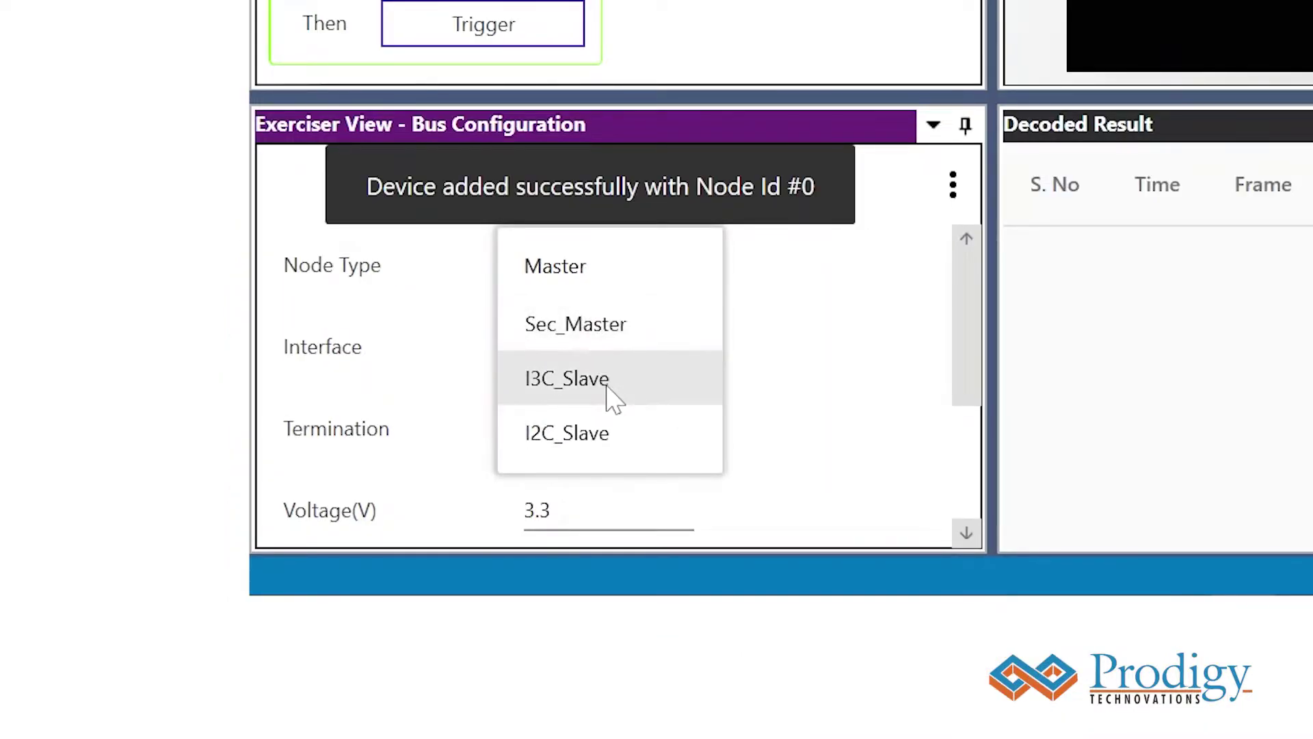
# Step: Make the new node an I3C_Slave with an External interface
pyautogui.click(611, 399)
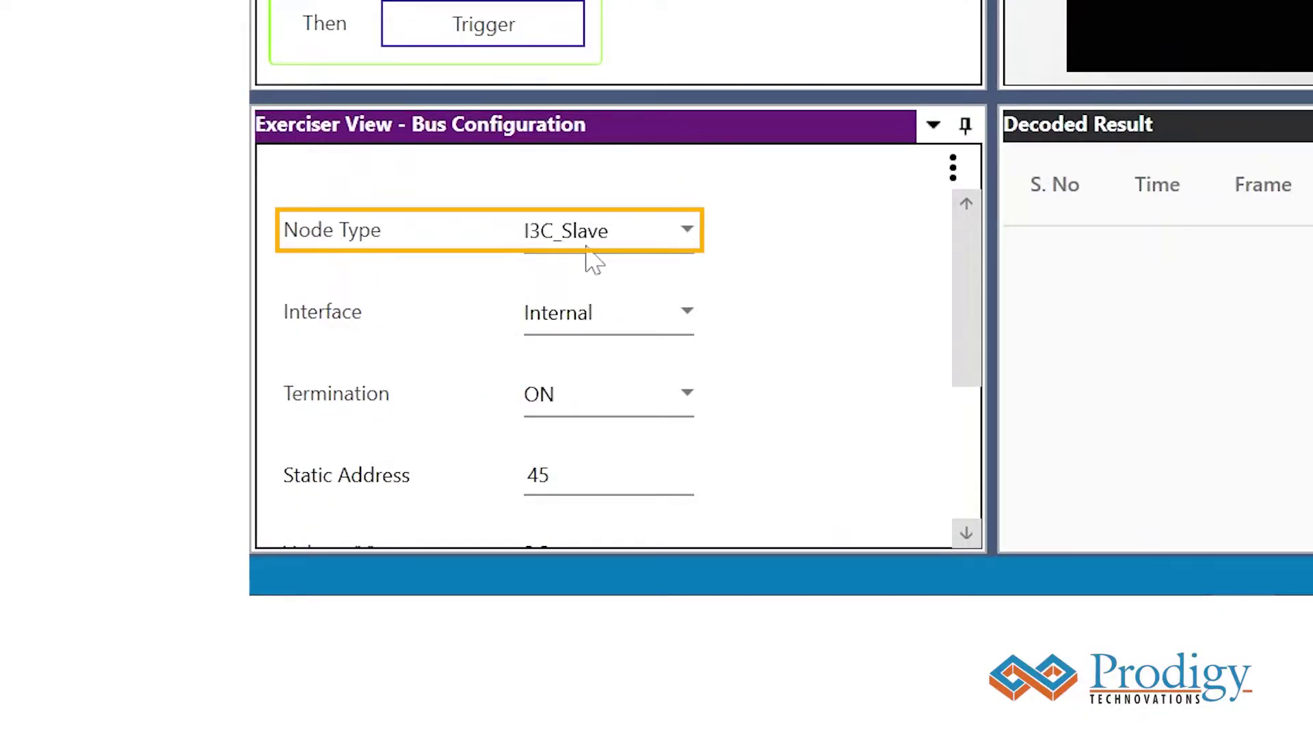
pyautogui.click(609, 313)
pyautogui.click(608, 378)
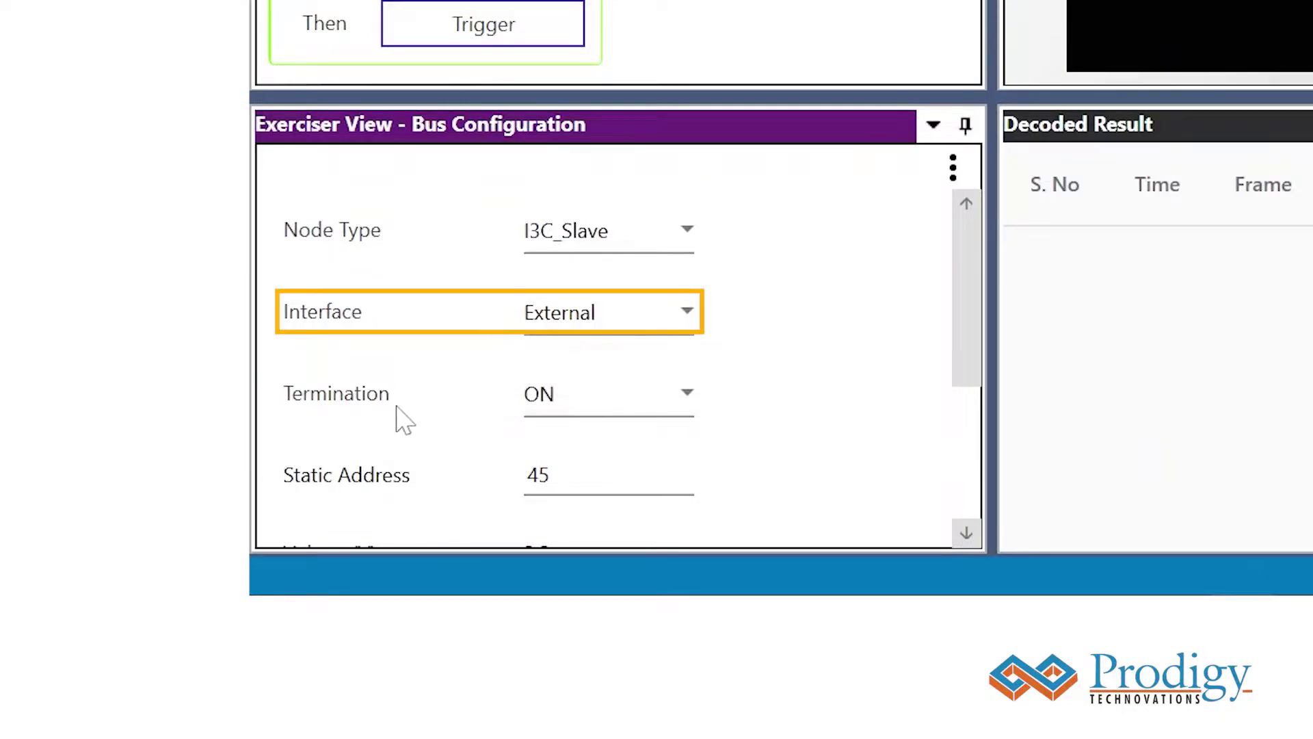
# Step: Change the slave's voltage from 3.3 to 1.8 V and view its registers
pyautogui.scroll(-2, 438, 390)
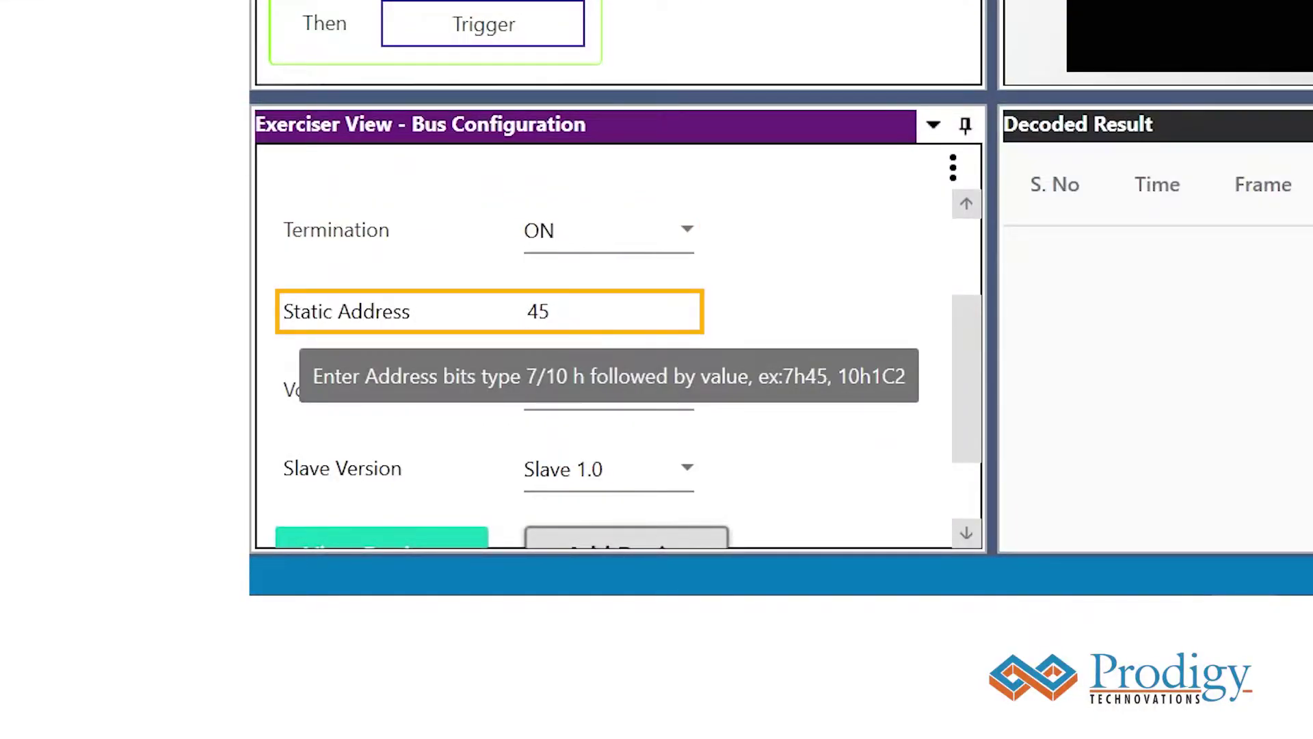
pyautogui.doubleClick(544, 389)
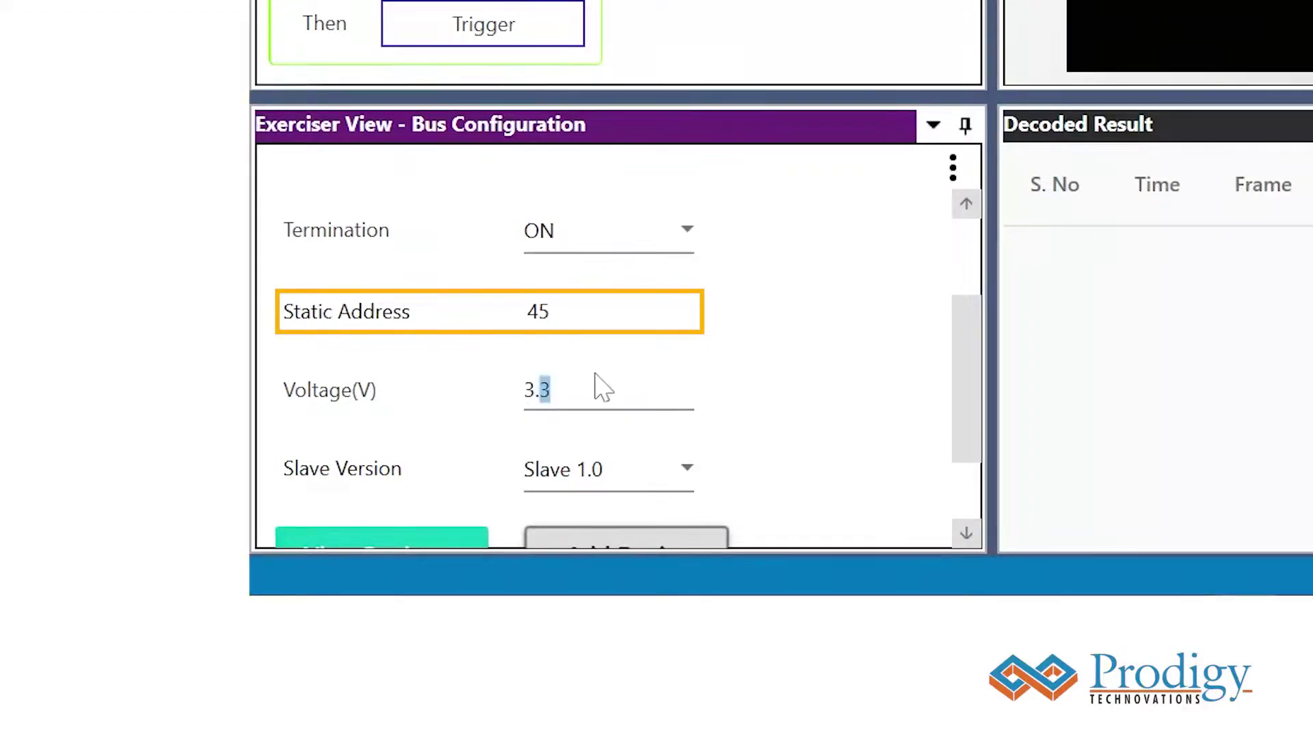
pyautogui.press('BackSpace')
pyautogui.press('BackSpace')
pyautogui.press('BackSpace')
pyautogui.write('1.8')
pyautogui.scroll(-2, 601, 381)
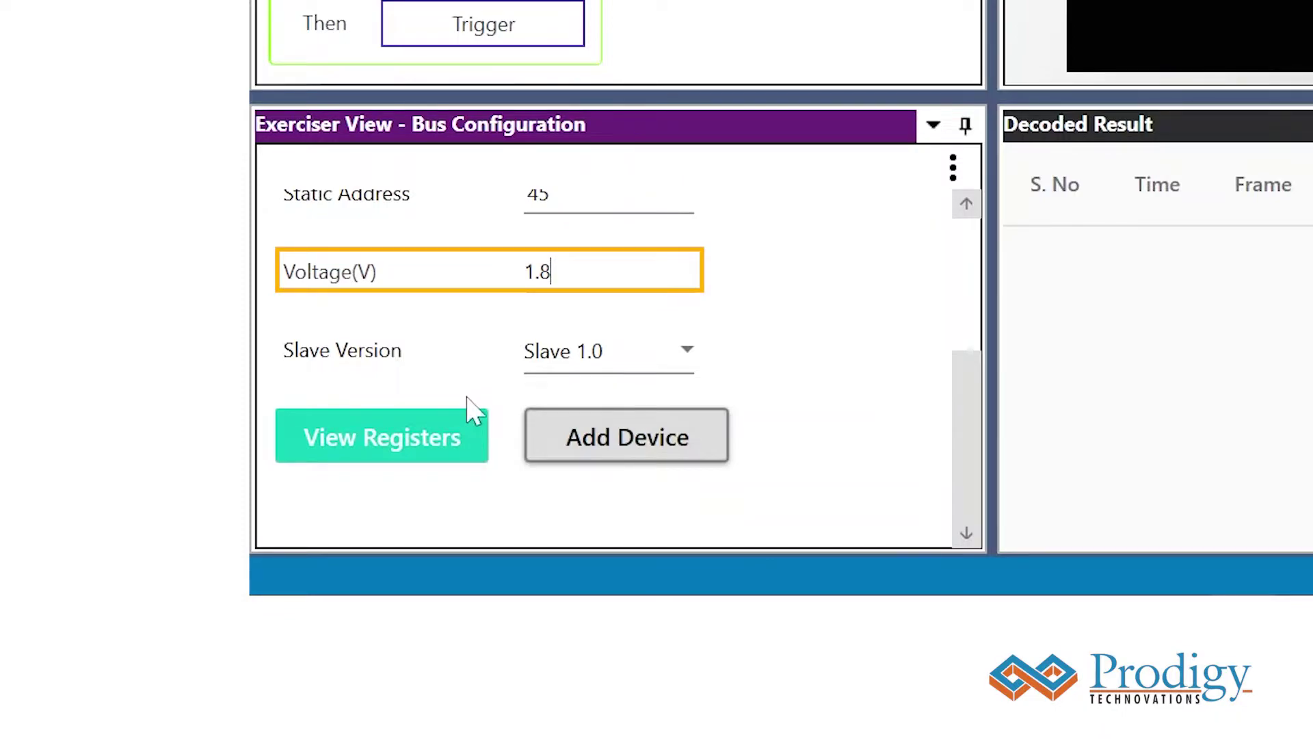
pyautogui.click(420, 455)
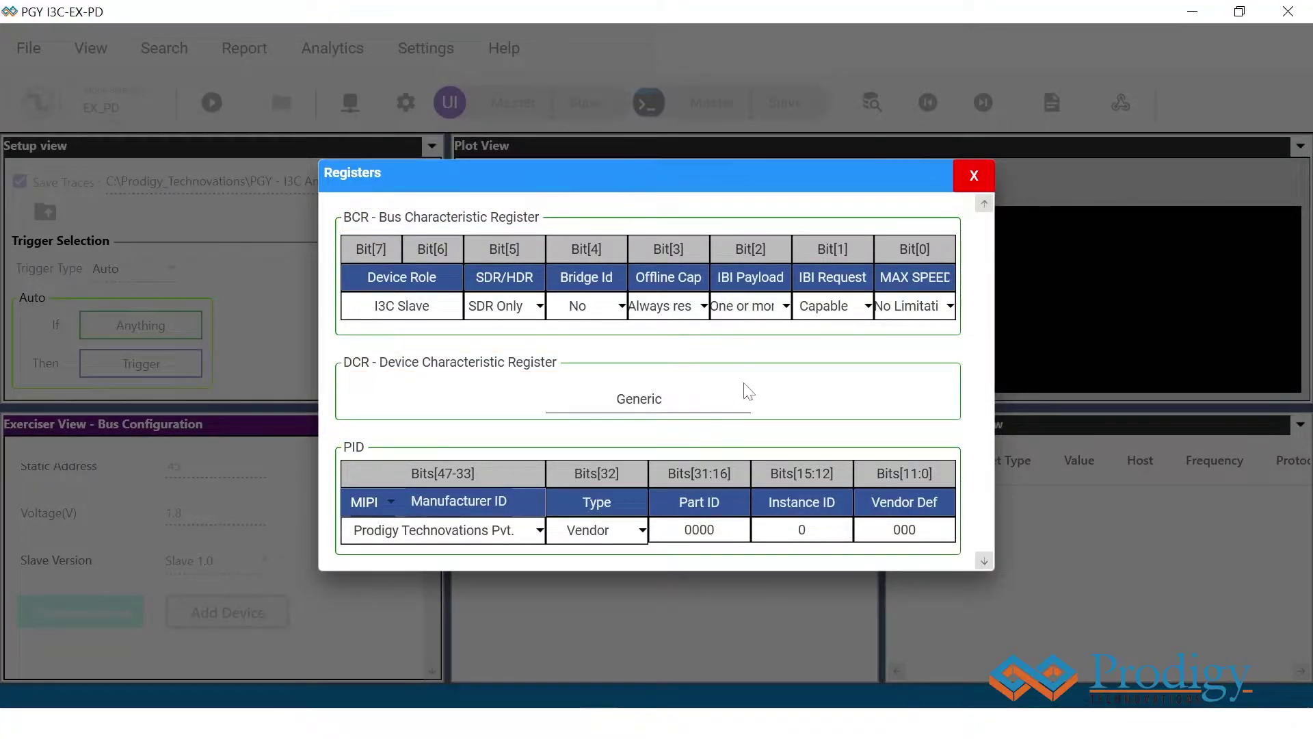
# Step: Set the slave's DCR to Reserved_A0
pyautogui.click(738, 404)
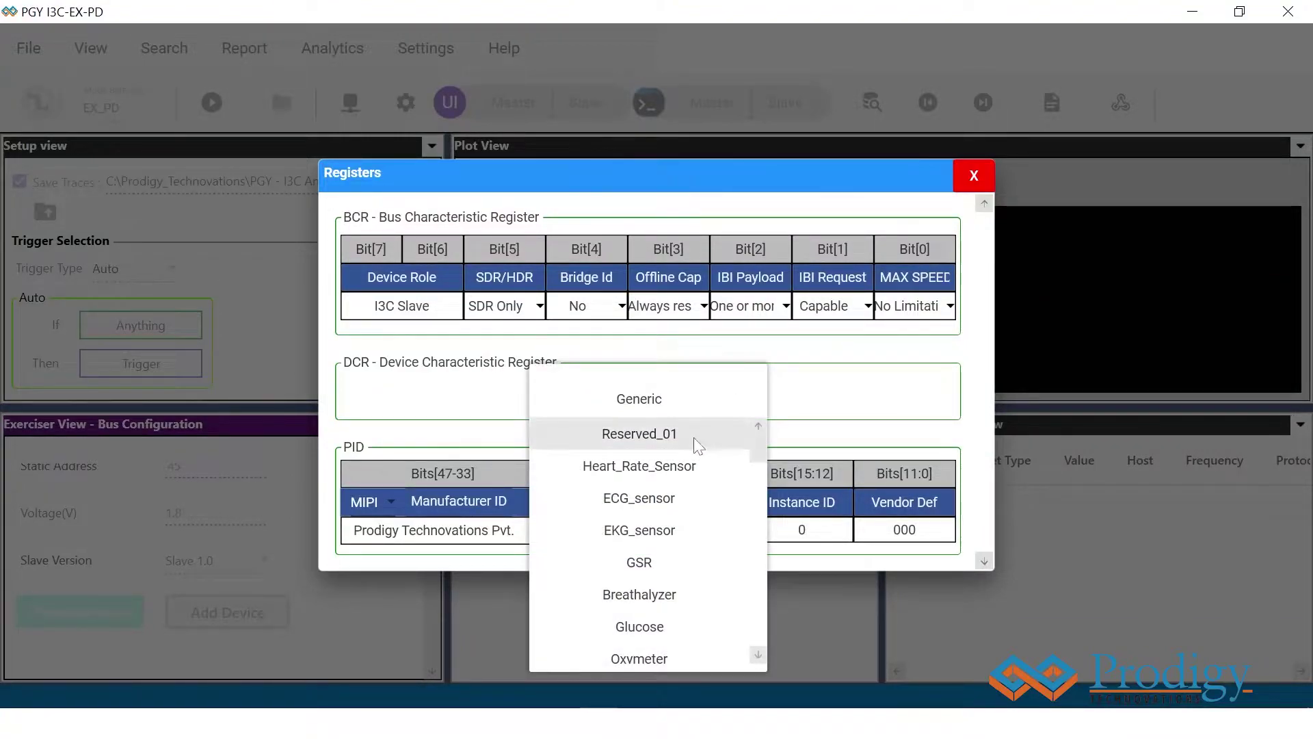
pyautogui.scroll(-10, 674, 520)
pyautogui.scroll(-3, 677, 528)
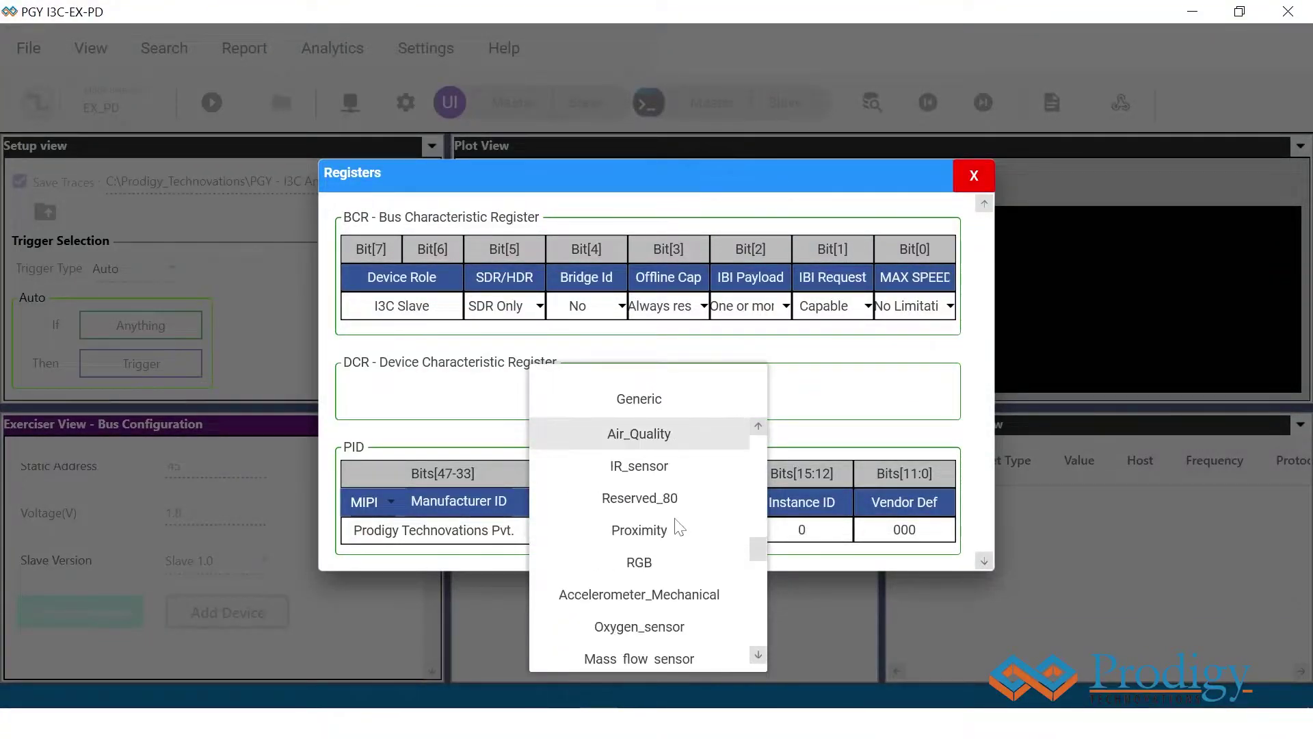
pyautogui.scroll(1, 677, 528)
pyautogui.scroll(2, 679, 458)
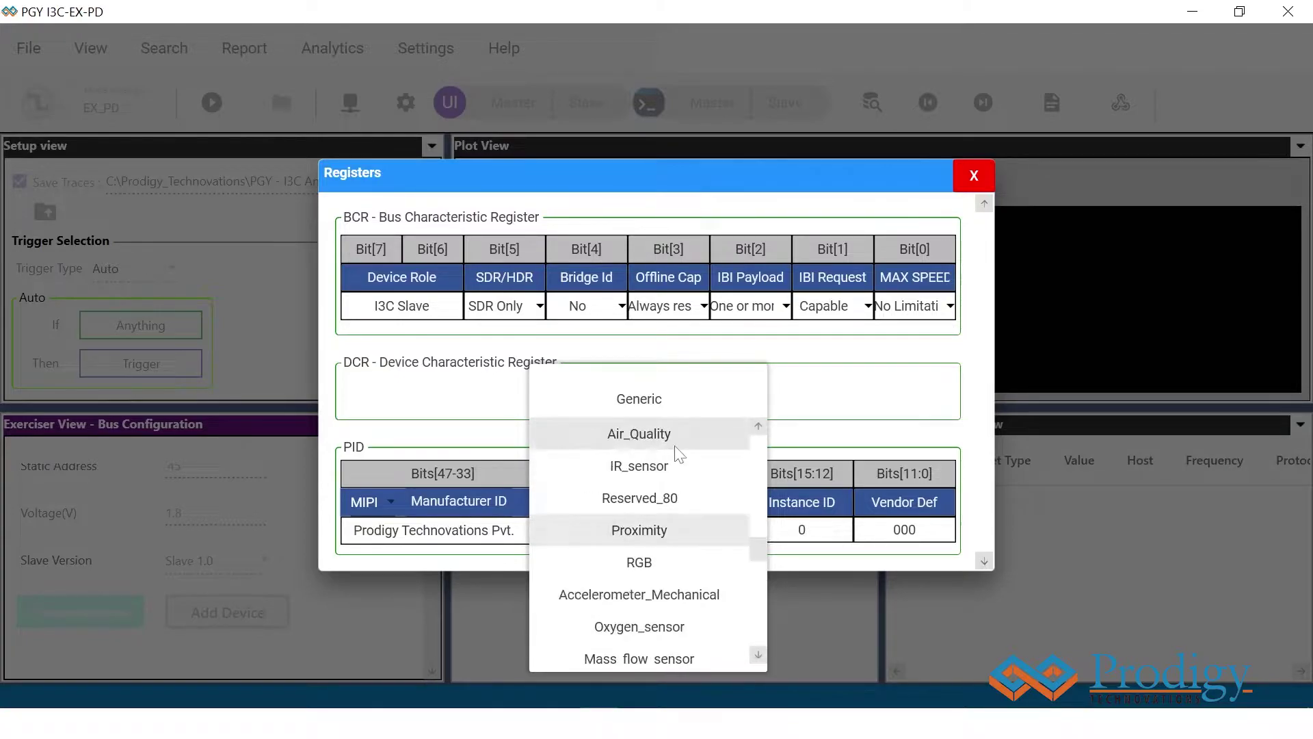
pyautogui.scroll(-3, 678, 548)
pyautogui.click(665, 625)
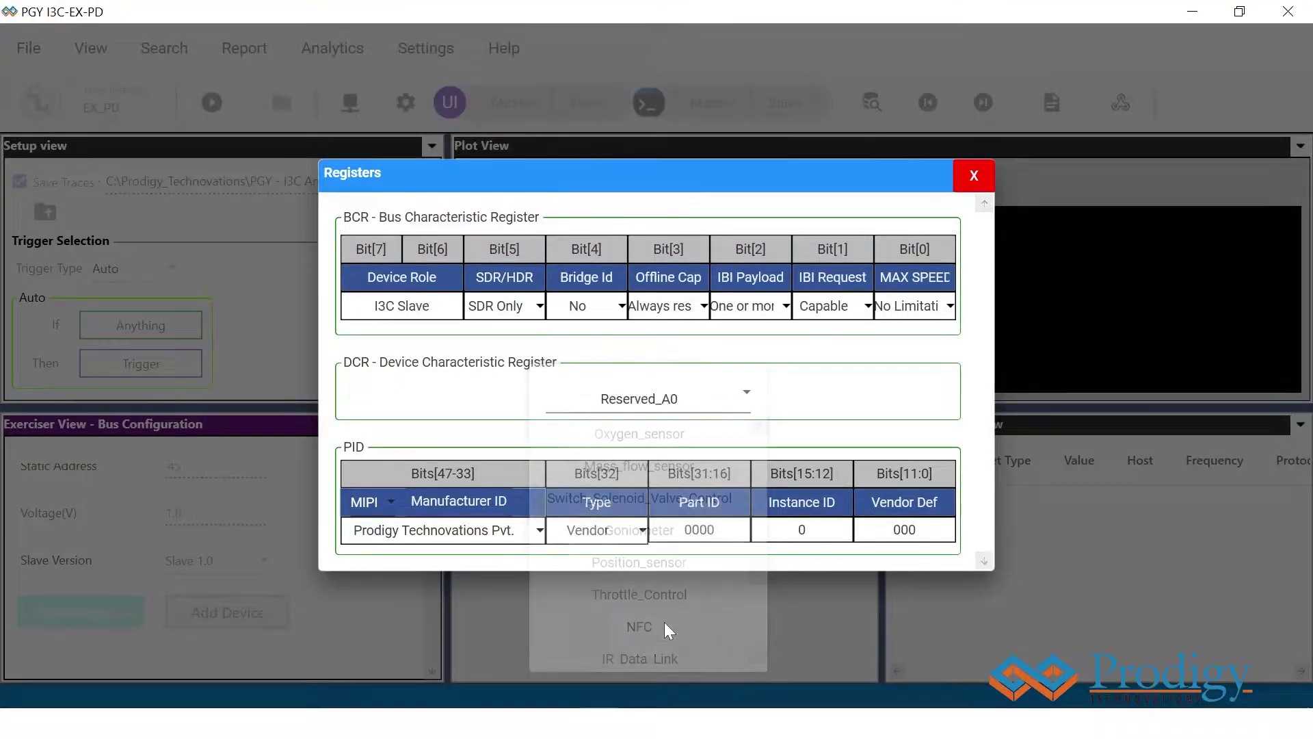
# Step: Set the manufacturer ID to TDK Corporation and add the slave to the bus
pyautogui.click(431, 538)
pyautogui.scroll(-5, 433, 540)
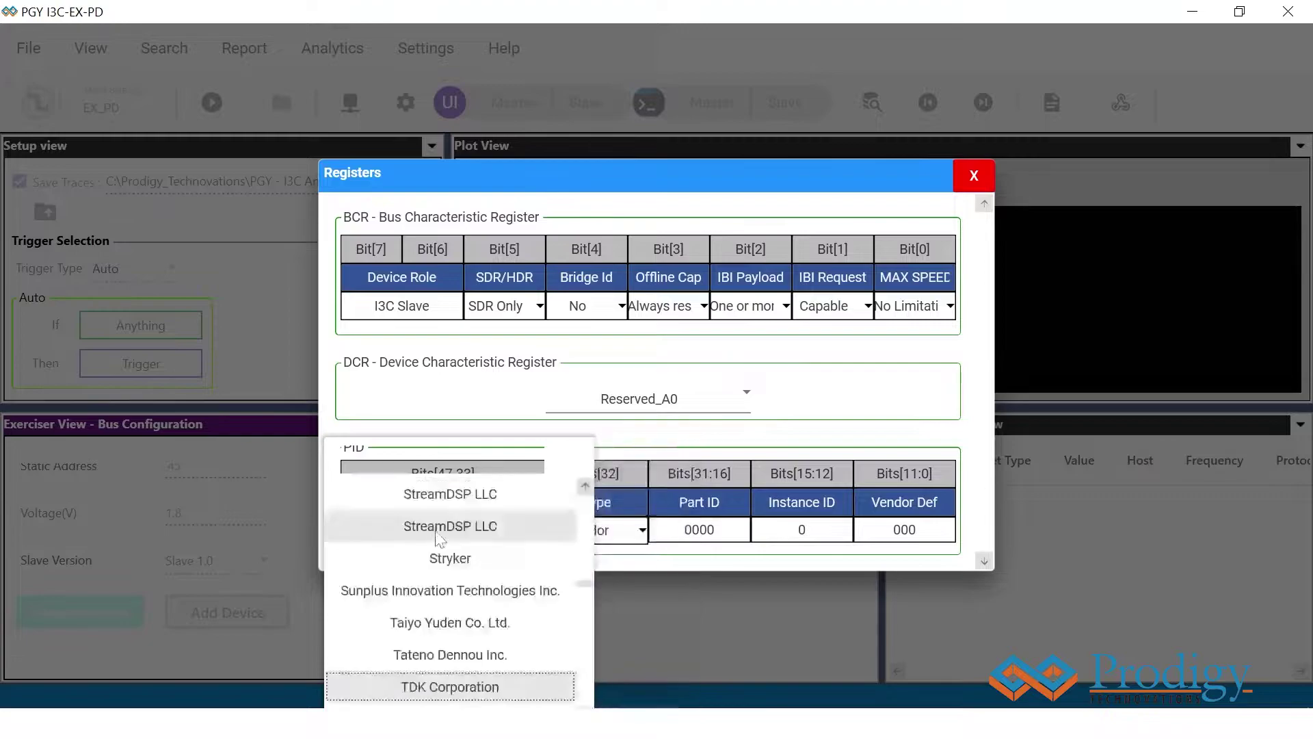
pyautogui.click(519, 678)
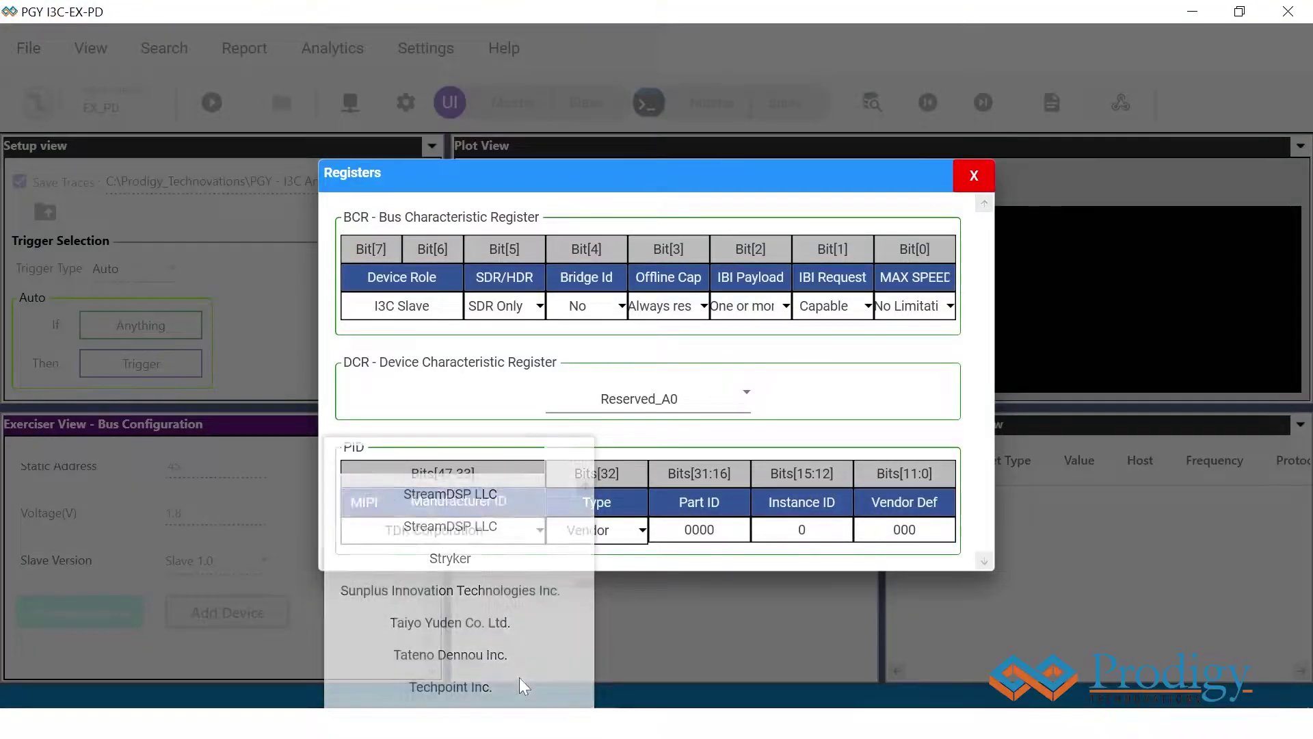
pyautogui.click(965, 194)
pyautogui.click(228, 615)
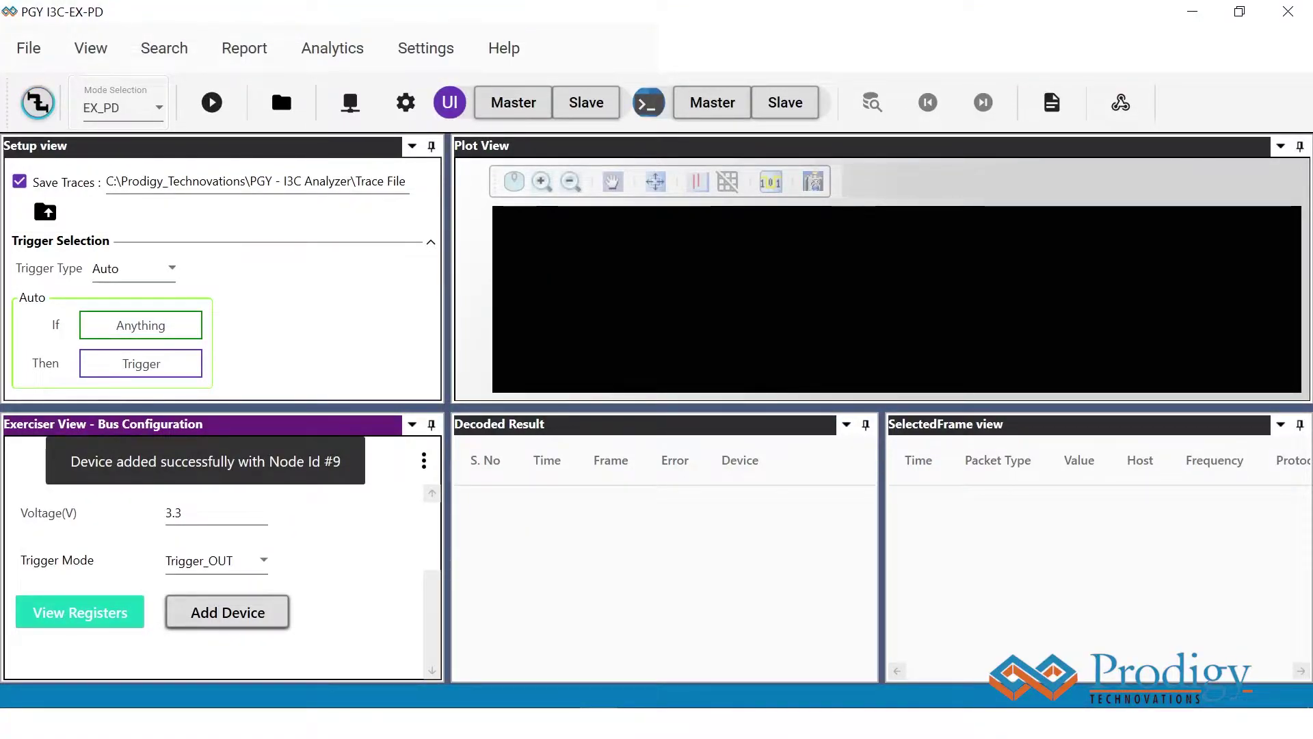
pyautogui.click(346, 106)
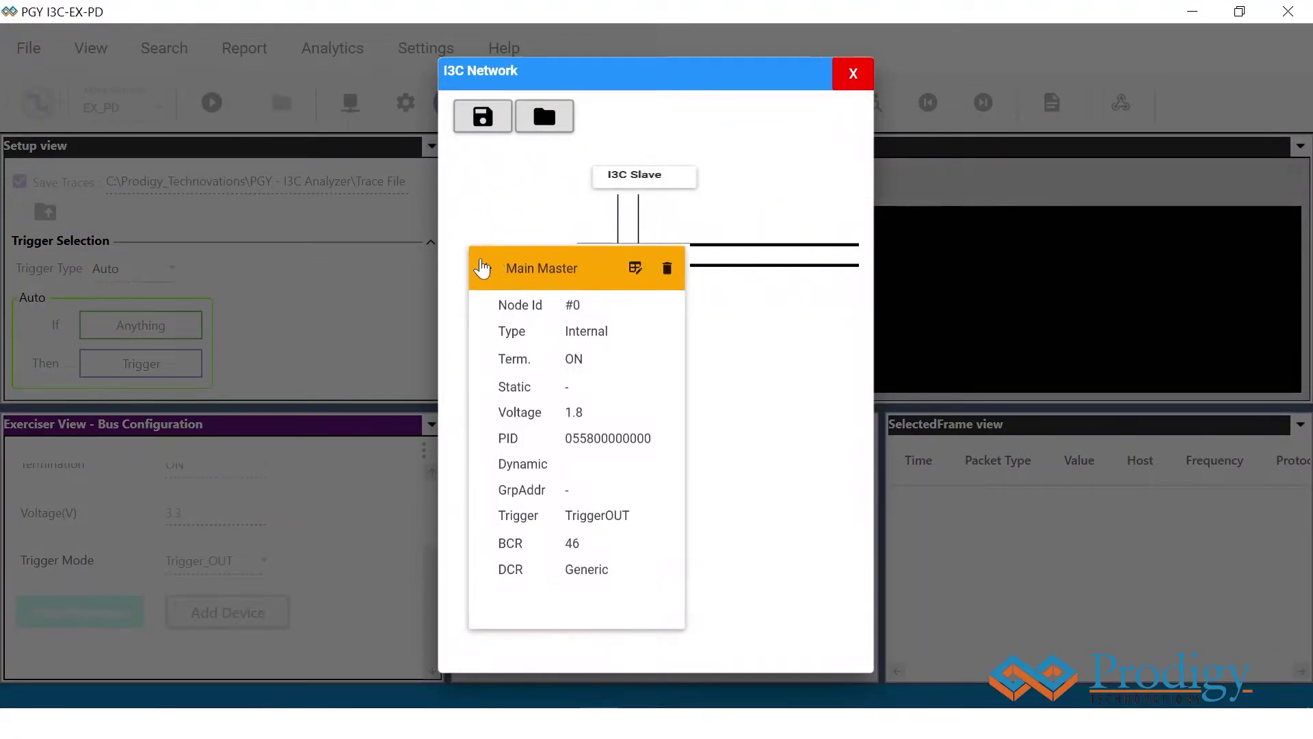
pyautogui.moveTo(621, 186)
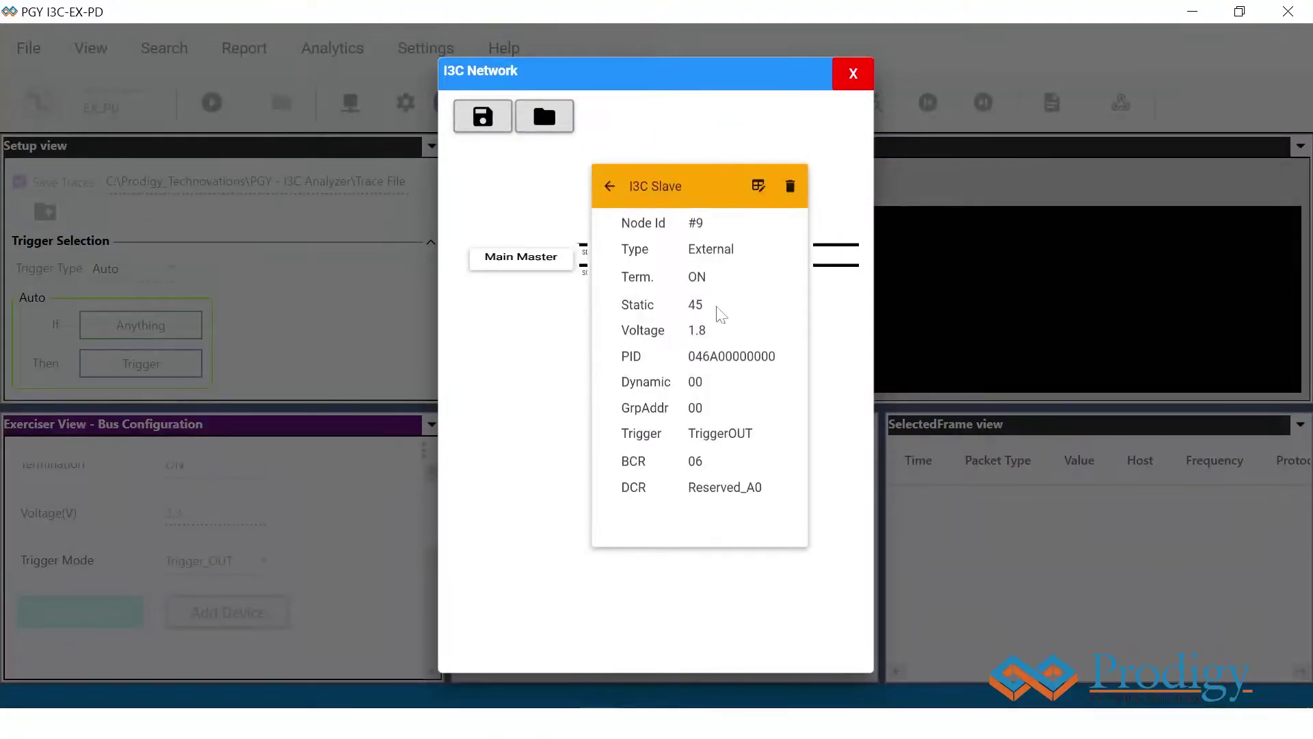
pyautogui.click(852, 77)
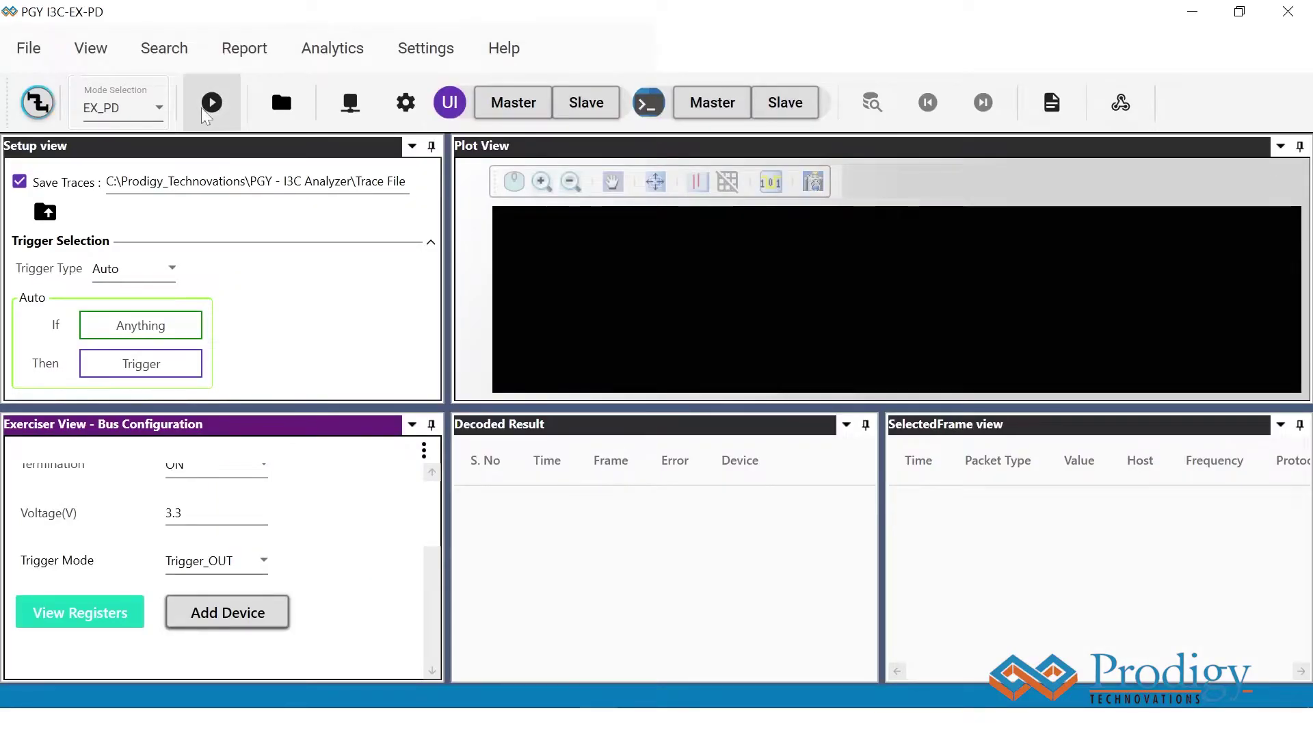
# Step: Start capturing, load ENTDAA.txt as the master script and run it
pyautogui.click(209, 113)
pyautogui.click(712, 102)
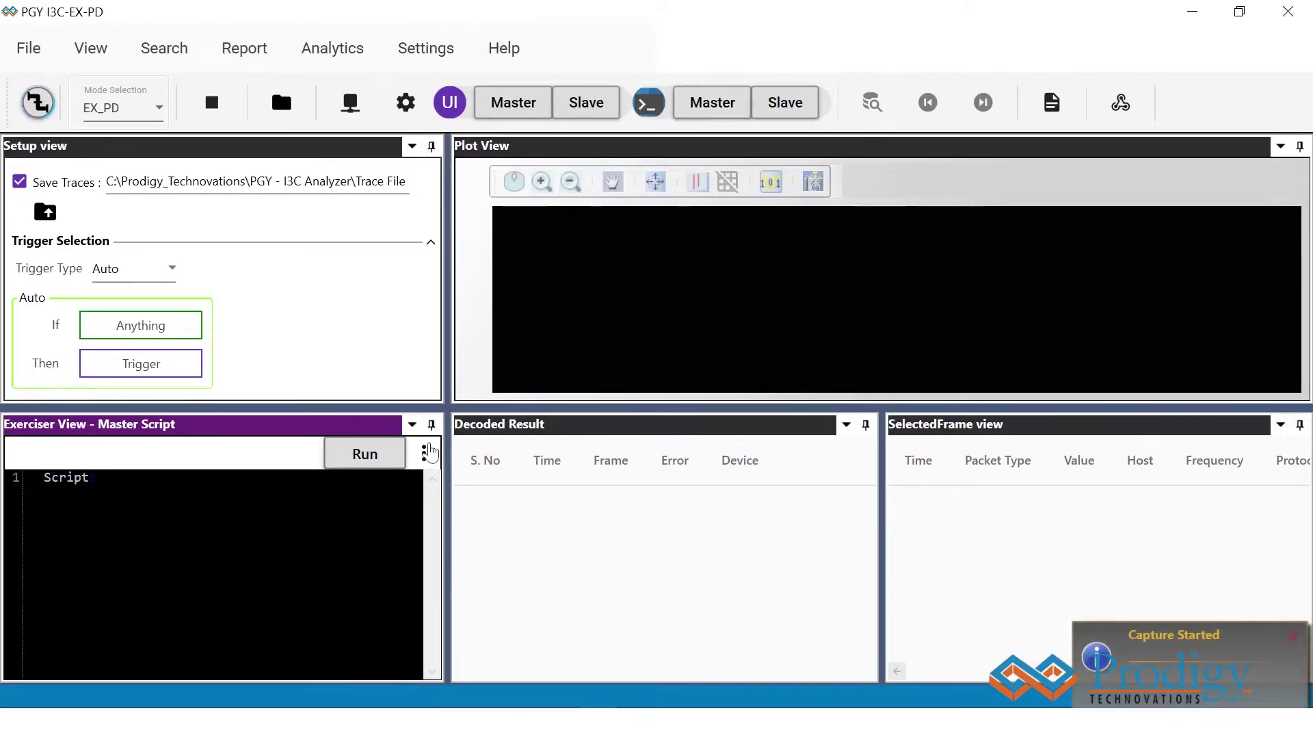
pyautogui.click(424, 452)
pyautogui.click(761, 446)
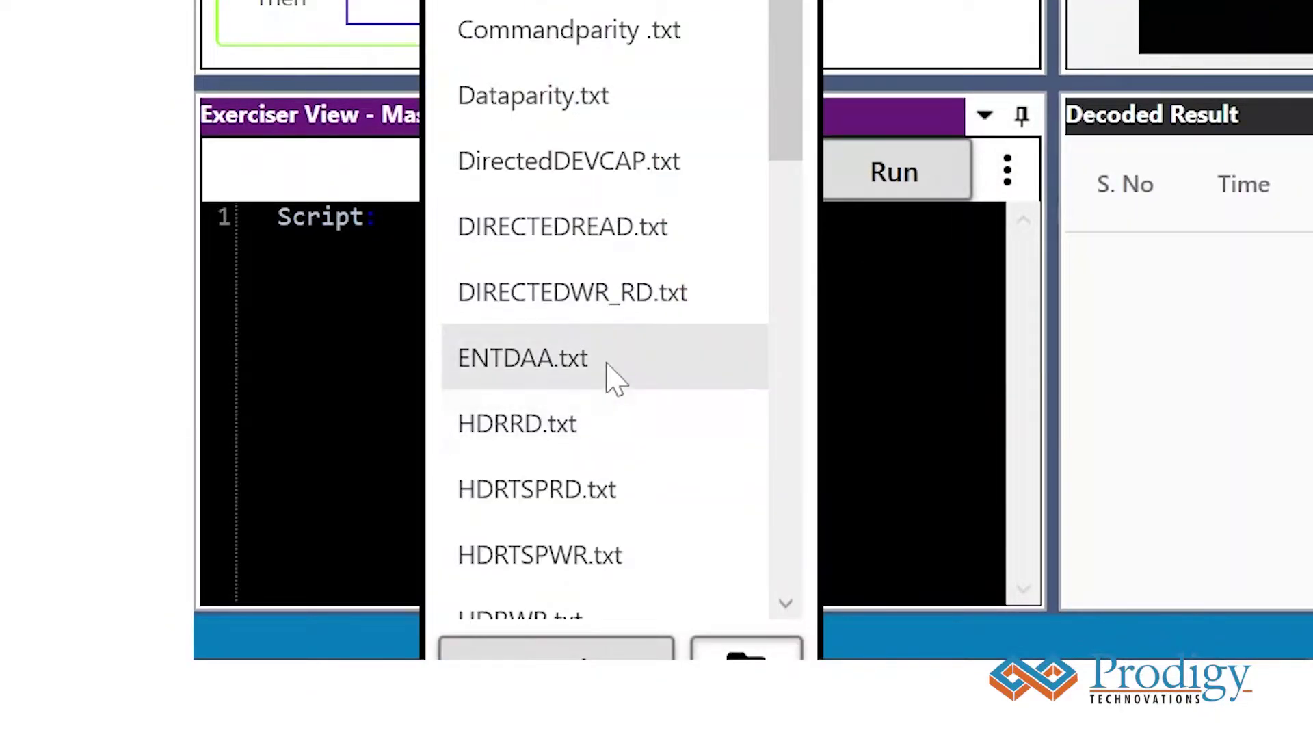
pyautogui.click(613, 376)
pyautogui.click(586, 651)
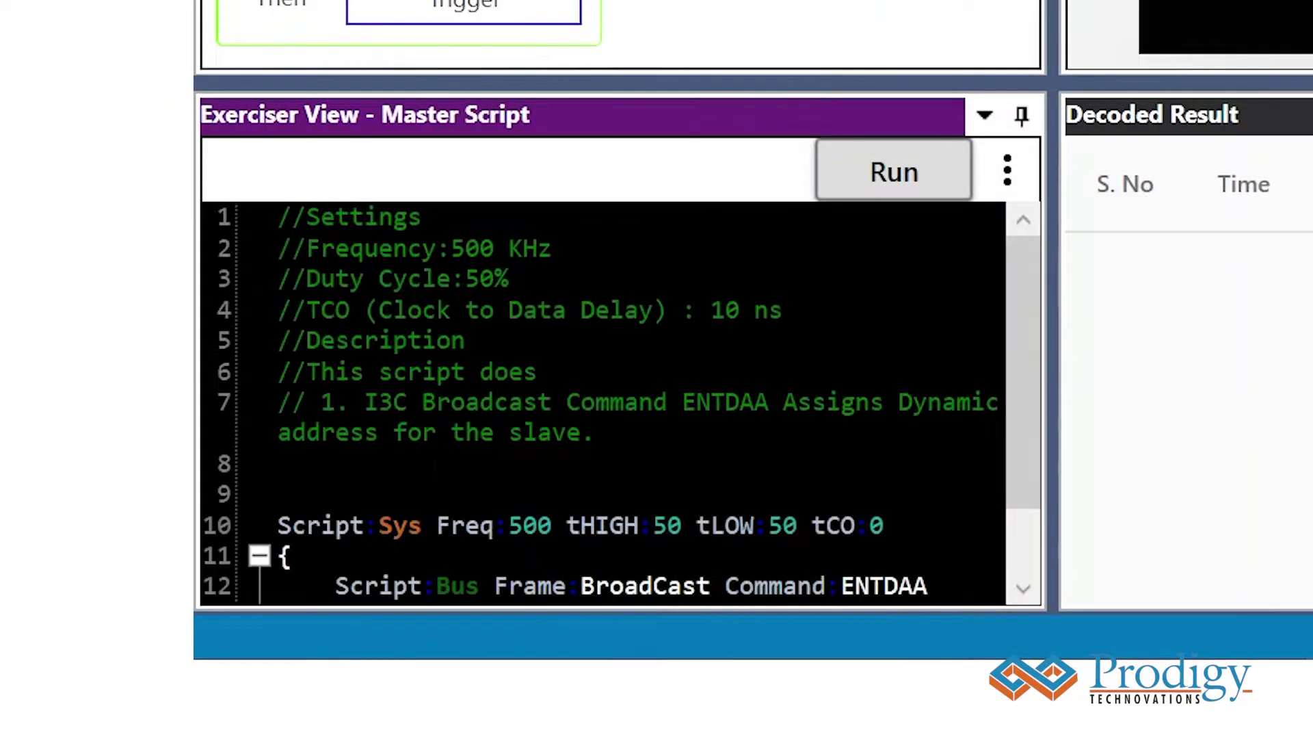
pyautogui.click(849, 186)
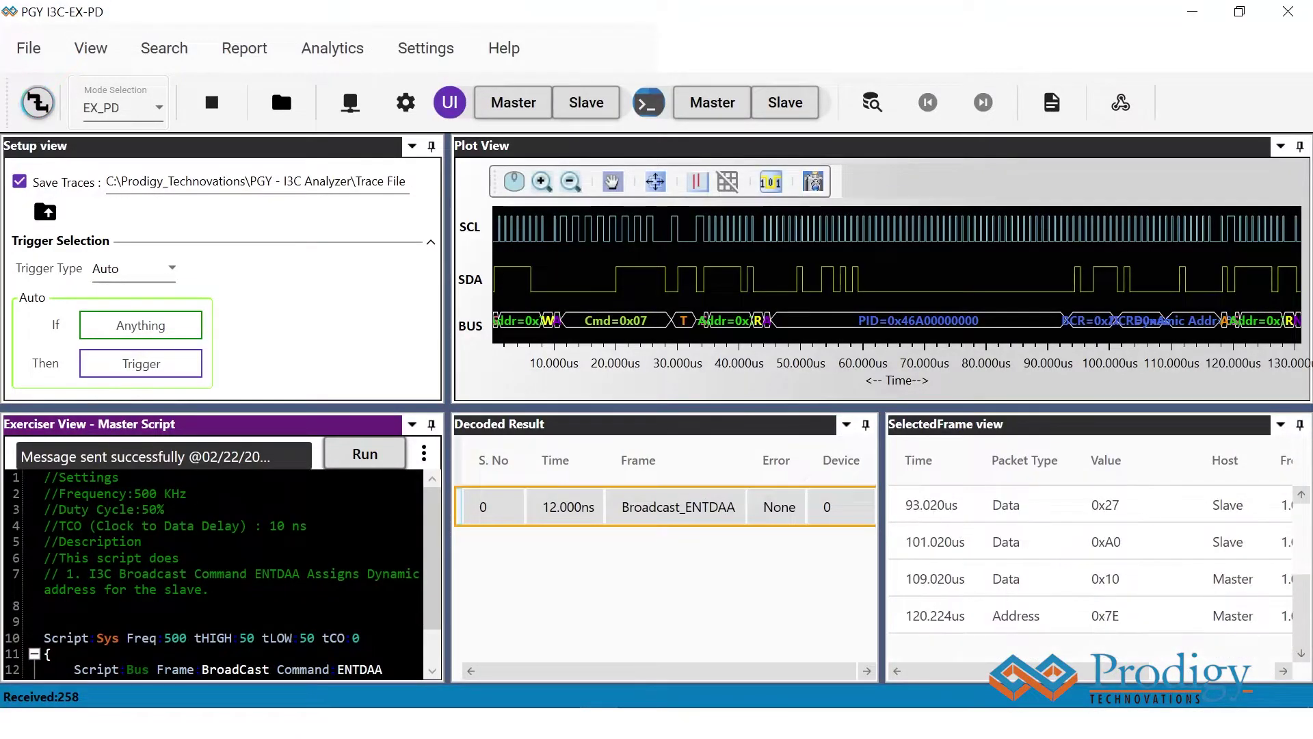
# Step: Check in the I3C network view that slave #9 got dynamic address 08
pyautogui.click(350, 103)
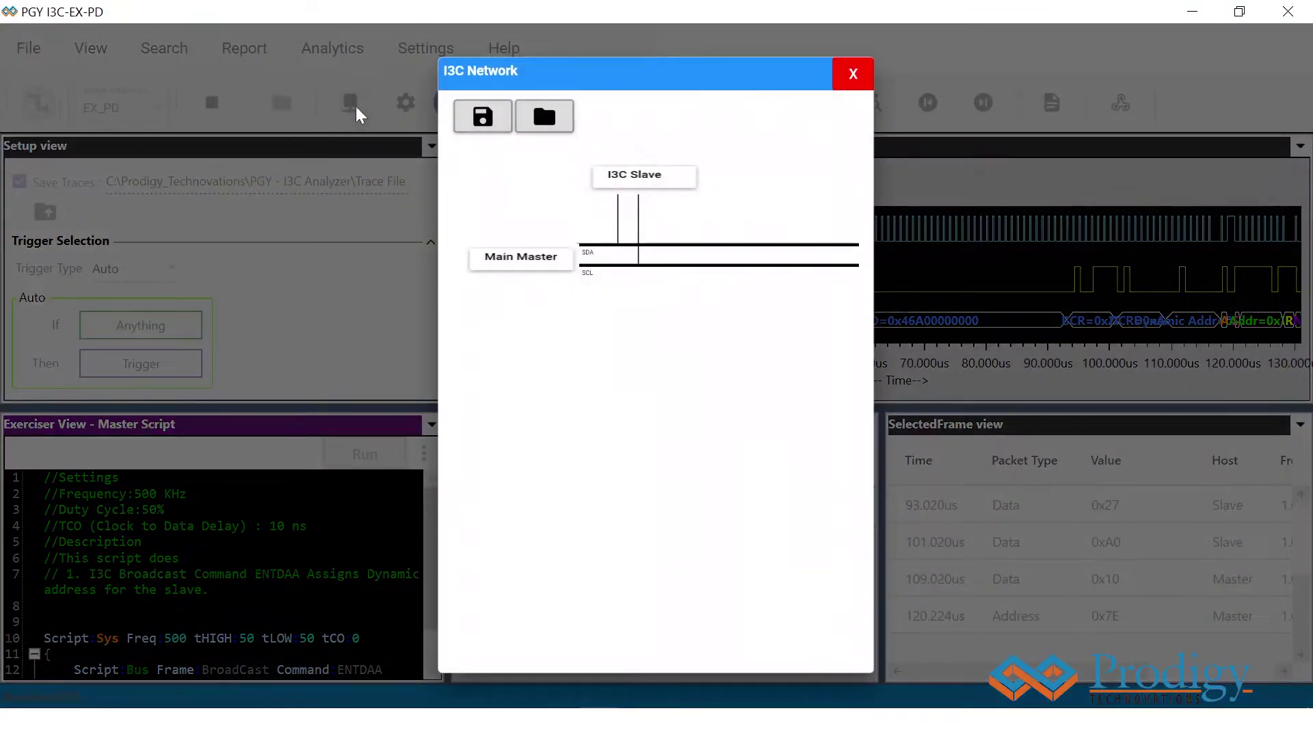
pyautogui.click(610, 184)
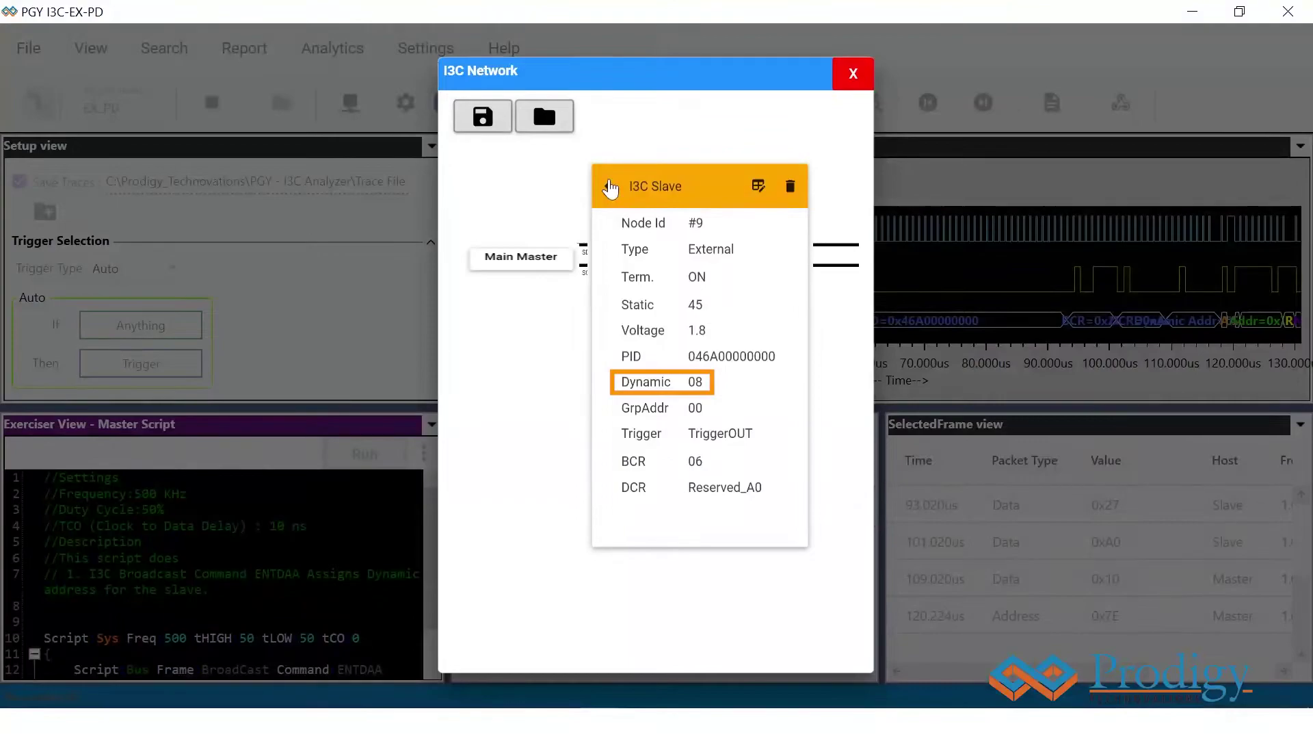
pyautogui.click(611, 188)
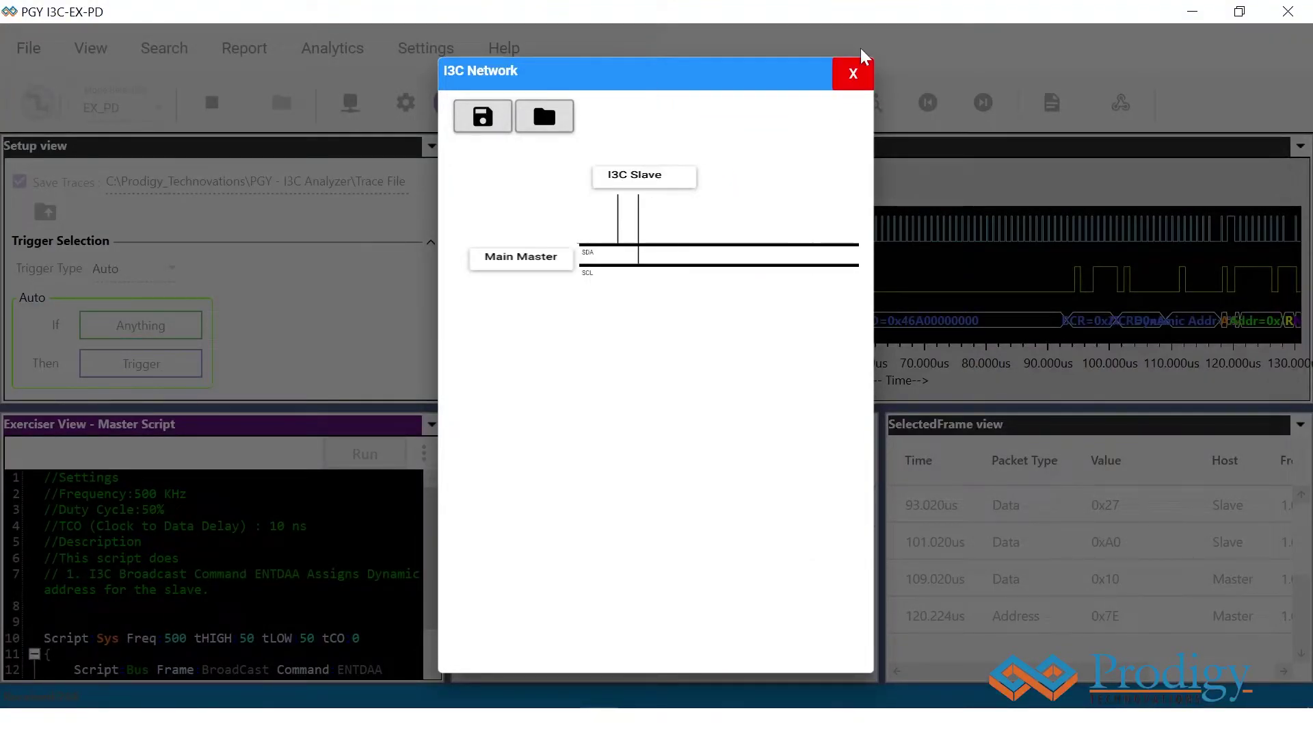
# Step: Close the network view and inspect the 109.020us, 0x27 and 0xA0 packets on the waveform
pyautogui.click(853, 73)
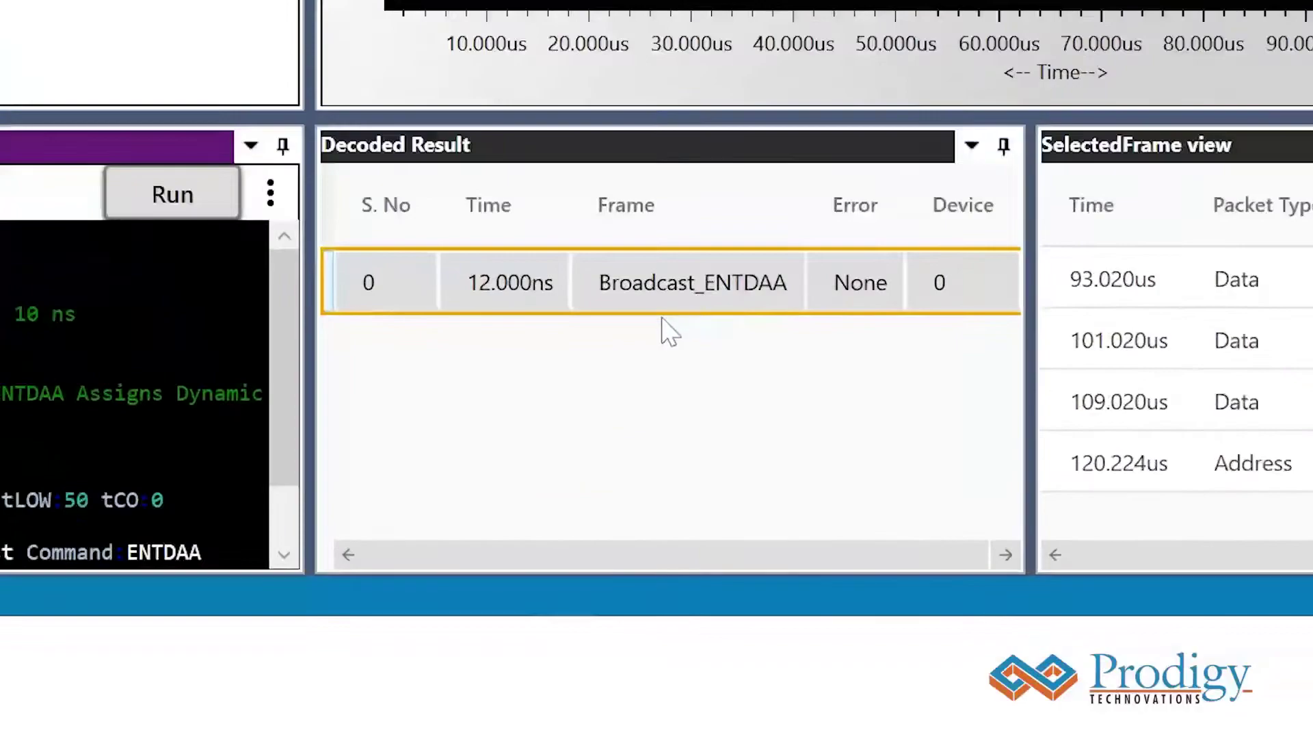
pyautogui.click(1115, 401)
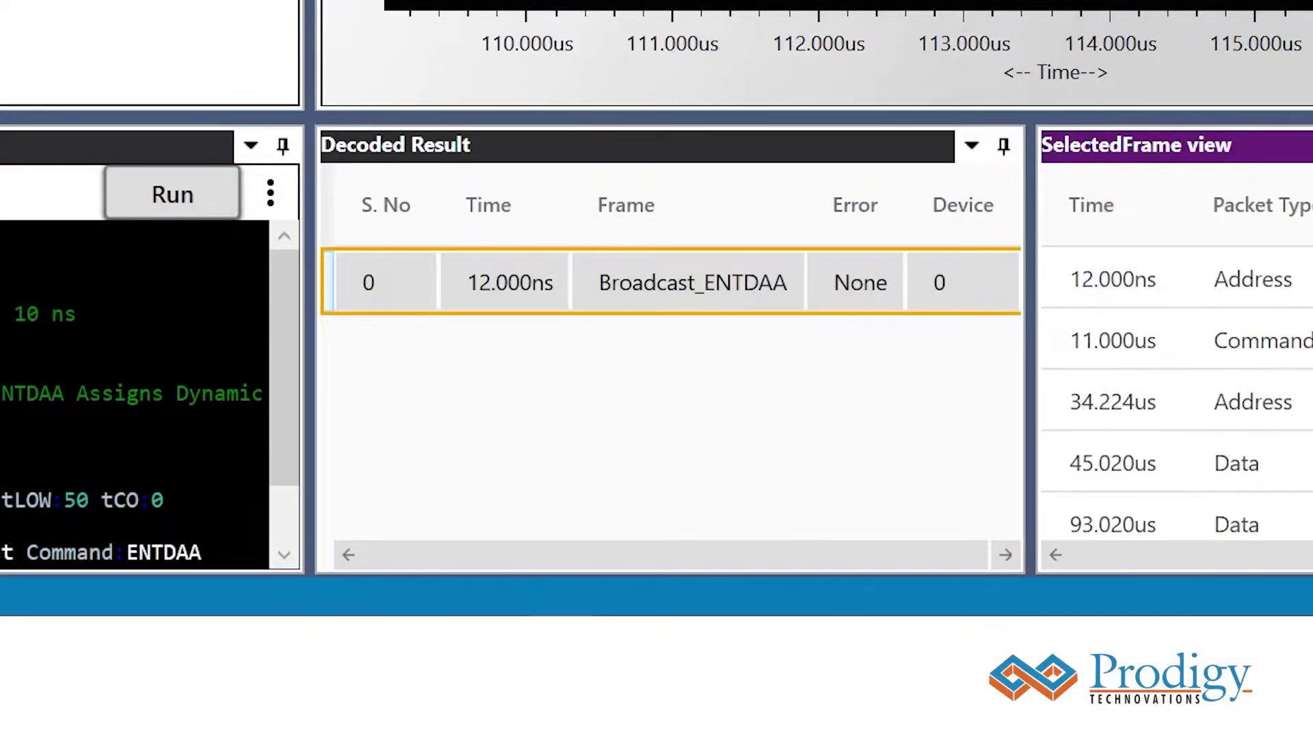
pyautogui.click(746, 340)
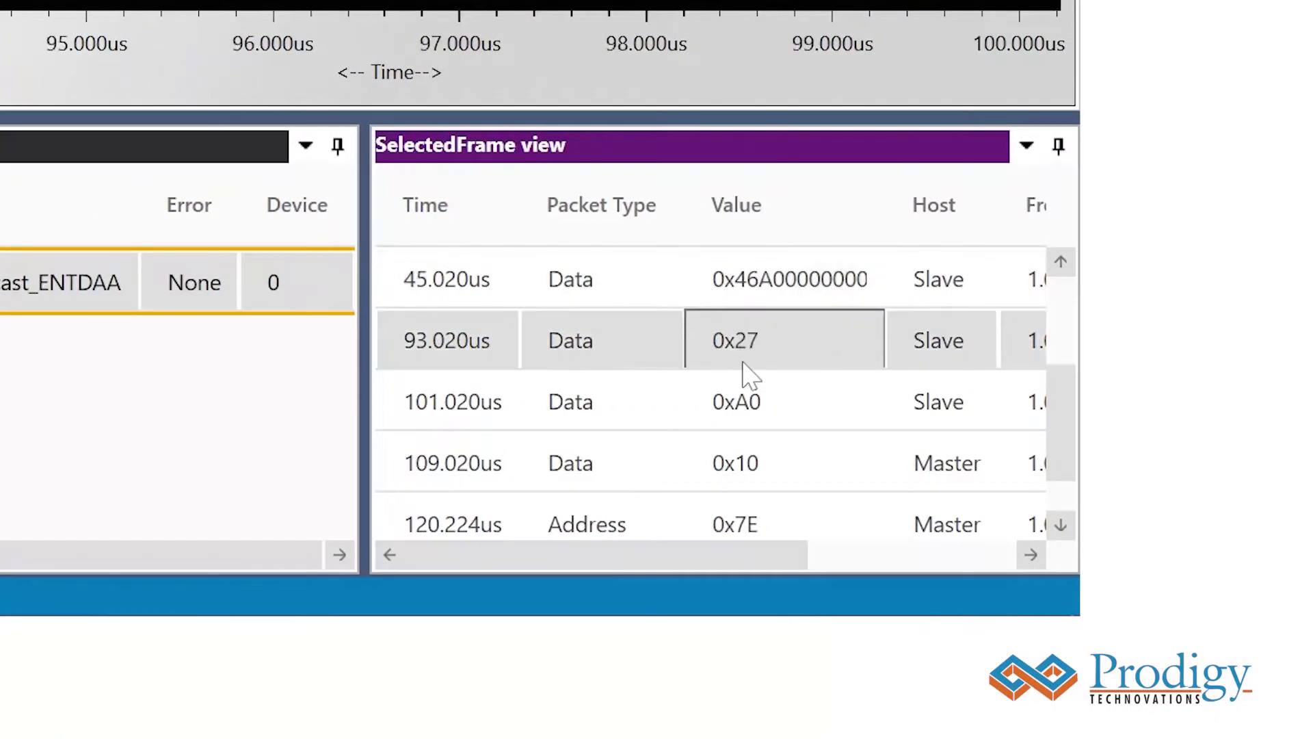
pyautogui.click(745, 396)
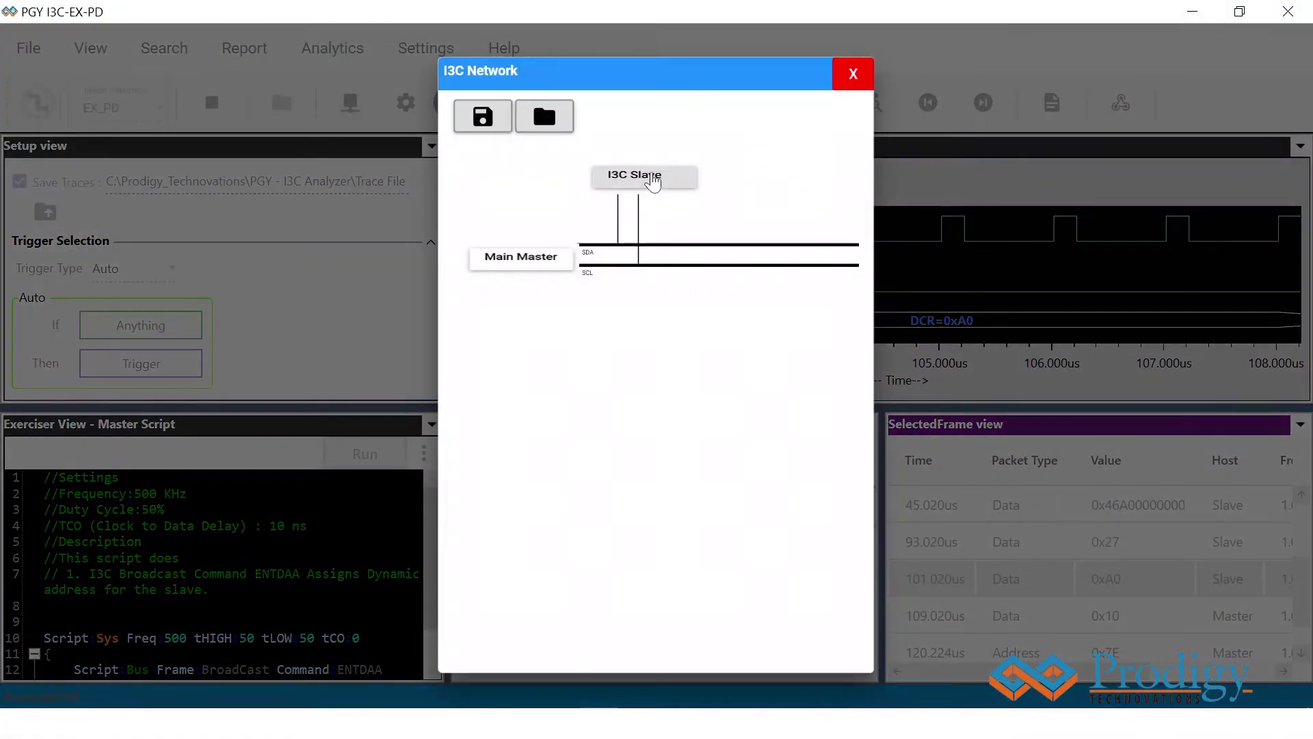
# Step: Review the I3C Slave's editable settings, then collapse its card and close the network view
pyautogui.click(626, 177)
pyautogui.click(756, 187)
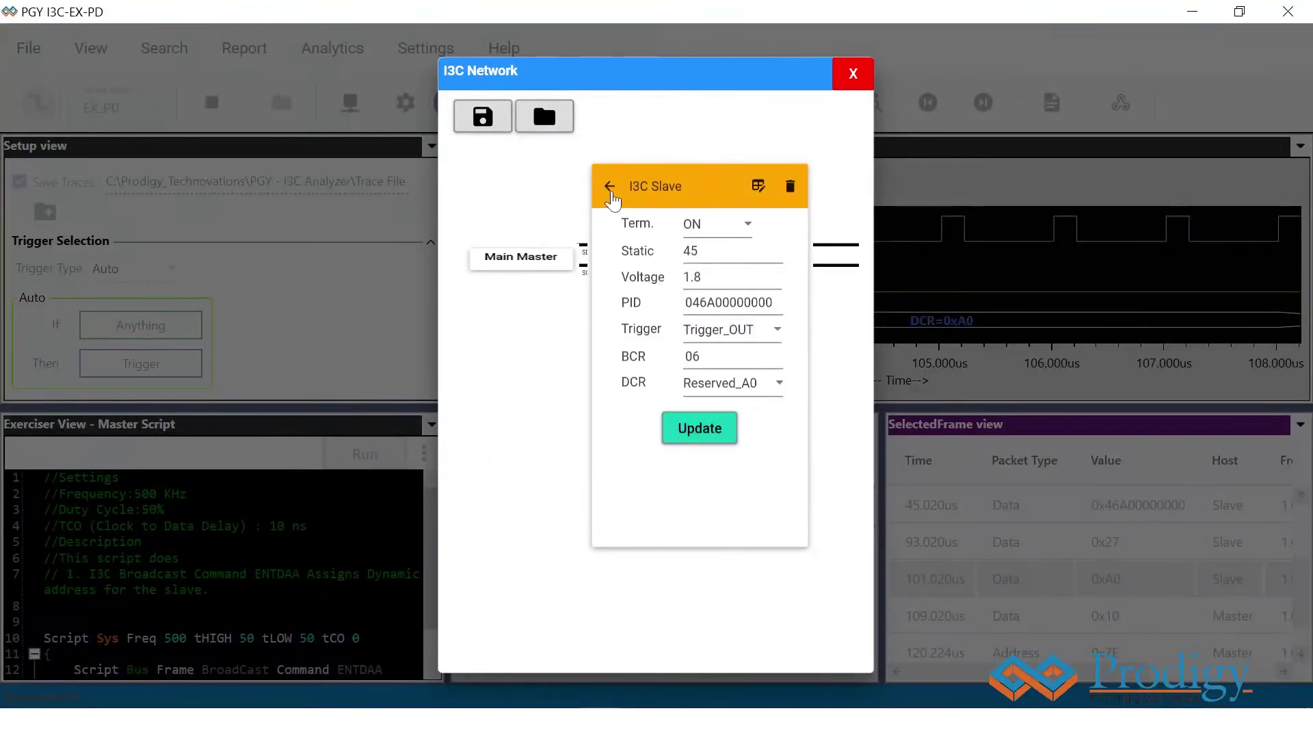
pyautogui.click(609, 186)
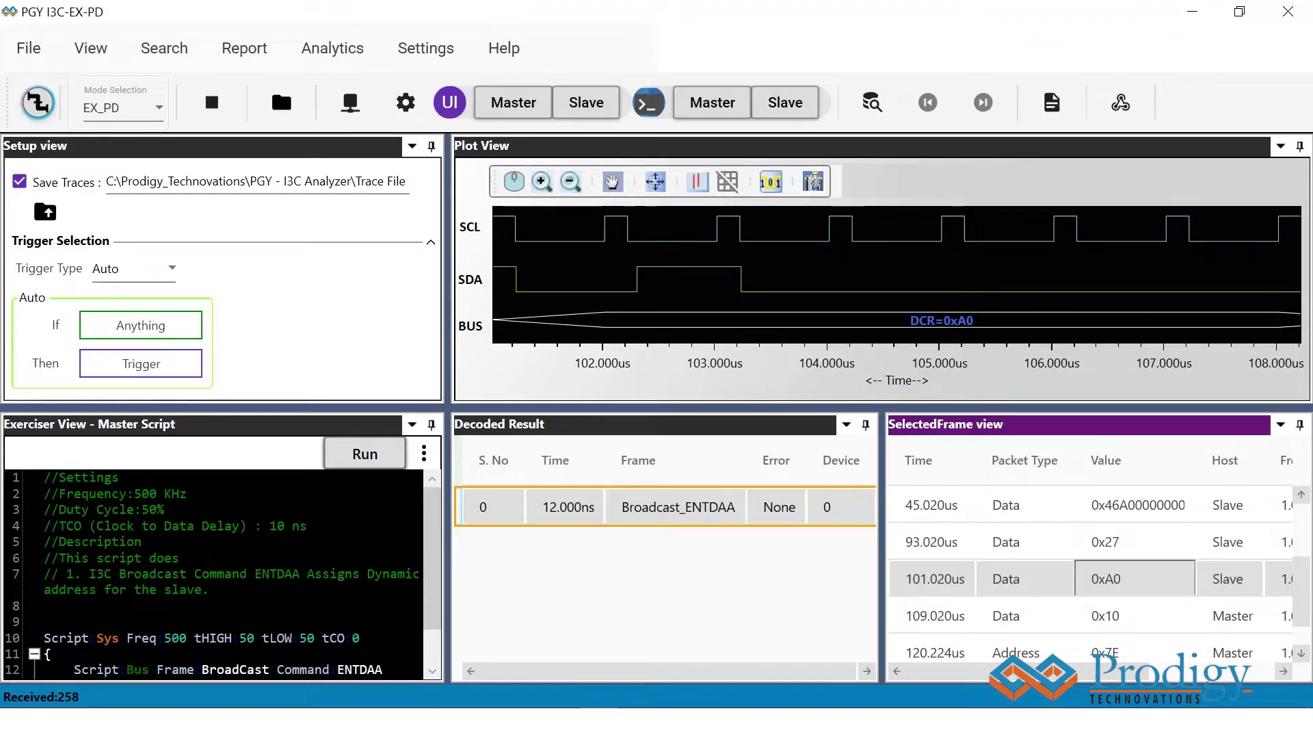
# Step: Copy the private write/read script text from Notepad
pyautogui.click(328, 636)
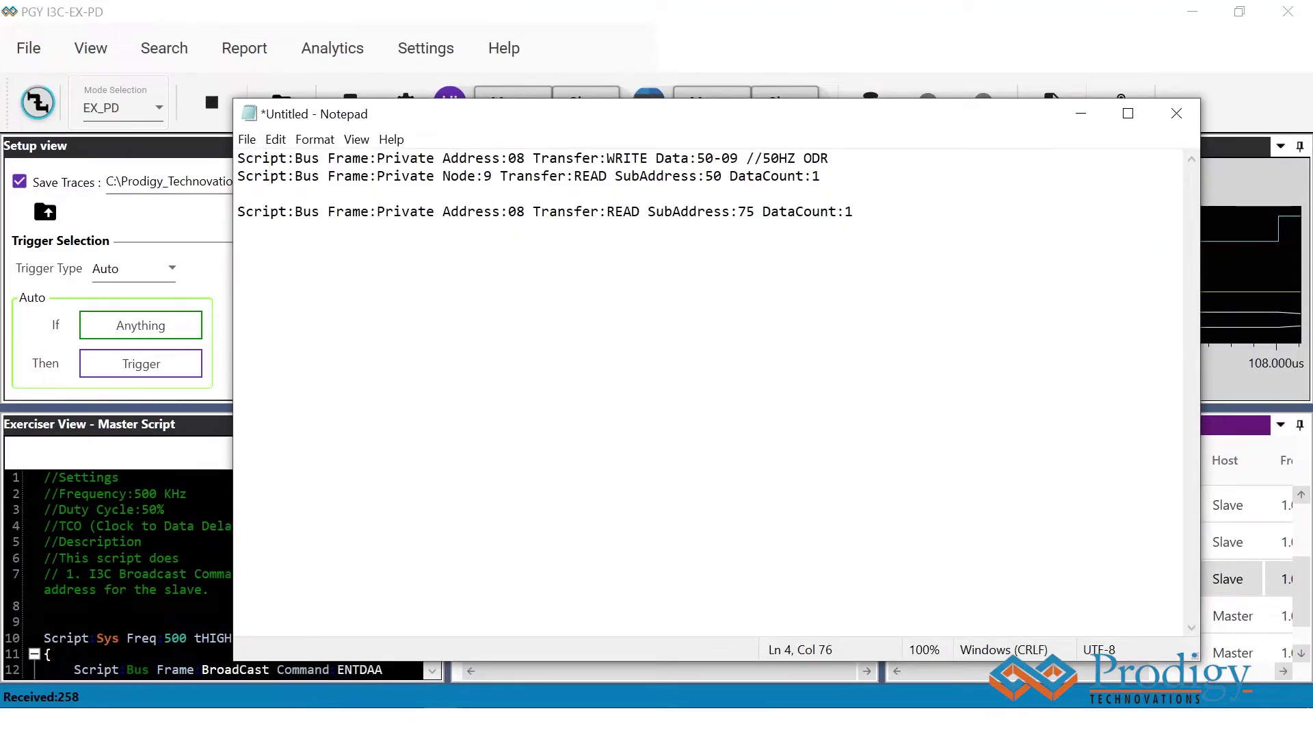
pyautogui.hotkey('shift', 'Up')
pyautogui.hotkey('shift', 'Up')
pyautogui.hotkey('shift', 'Up')
pyautogui.hotkey('shift', 'Home')
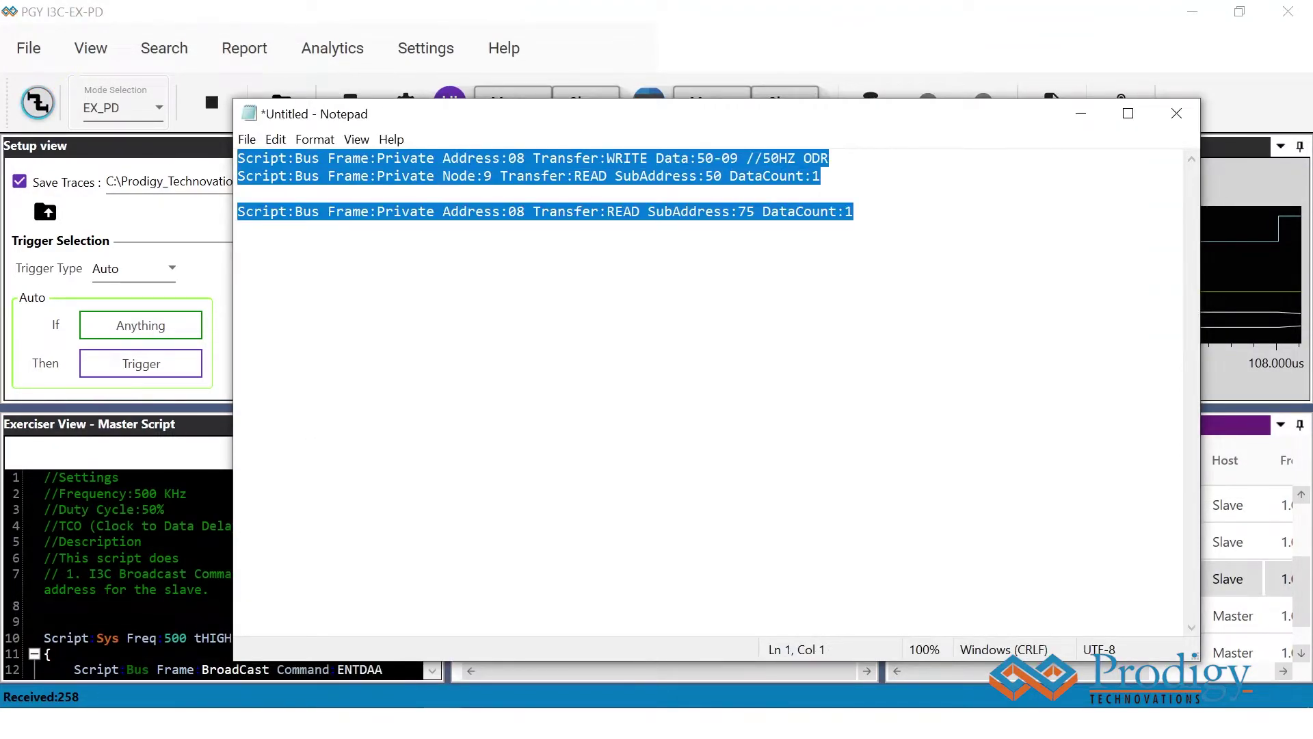
pyautogui.click(1081, 114)
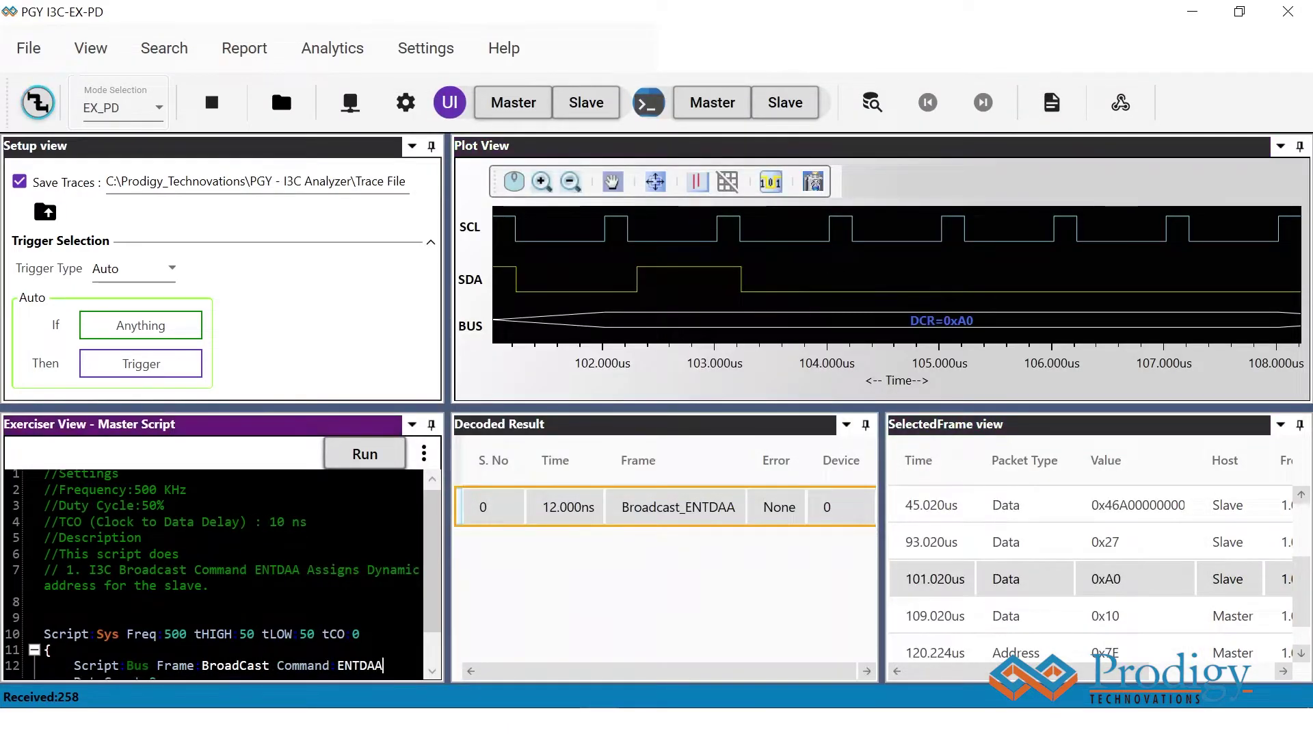
# Step: Replace the ENTDAA master script with the pasted write/read script
pyautogui.hotkey('ctrl', 'a')
pyautogui.press('BackSpace')
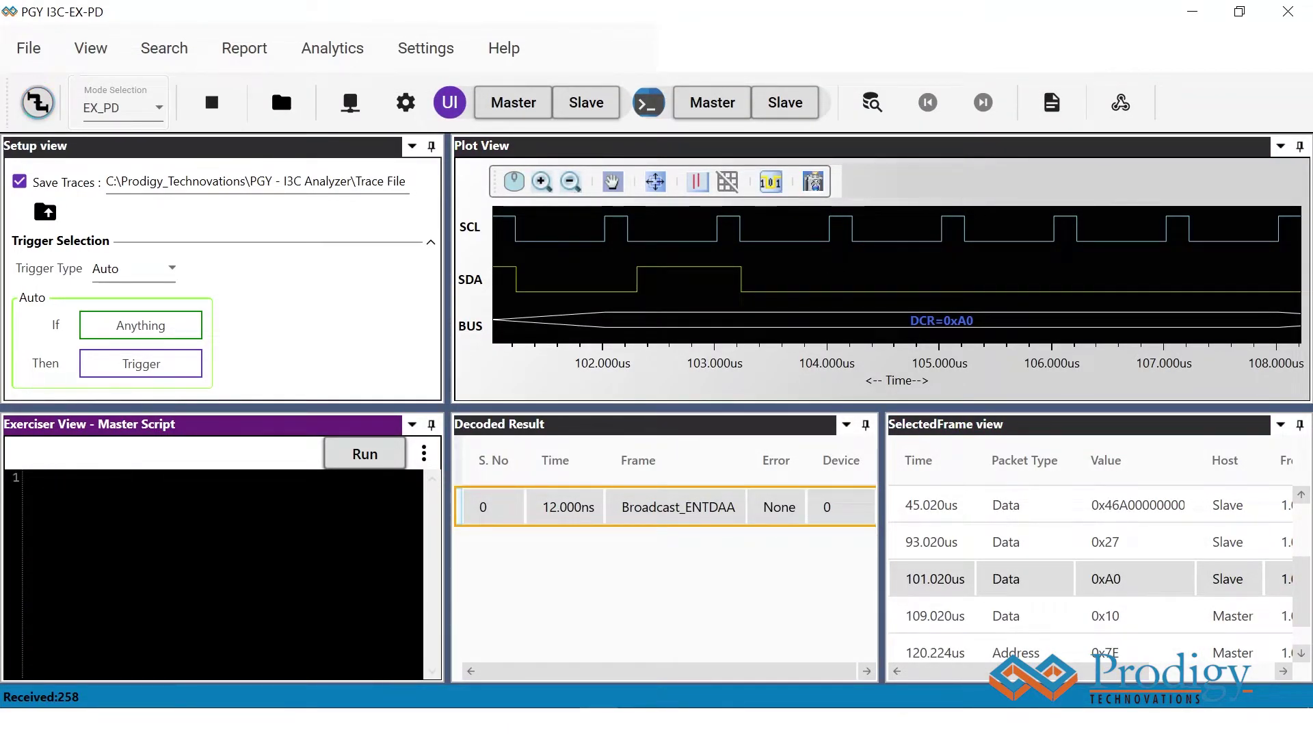
pyautogui.write('Script Bus Frame Private Address 08 Transfer WRITE Data 50-09 //50HZ ODR Script Bus Frame Private Node 9 Transfer READ SubAddress 50 DataCount 1  Script Bus Frame Private Address 08 Transfer READ SubAddress 75 DataCount 1')
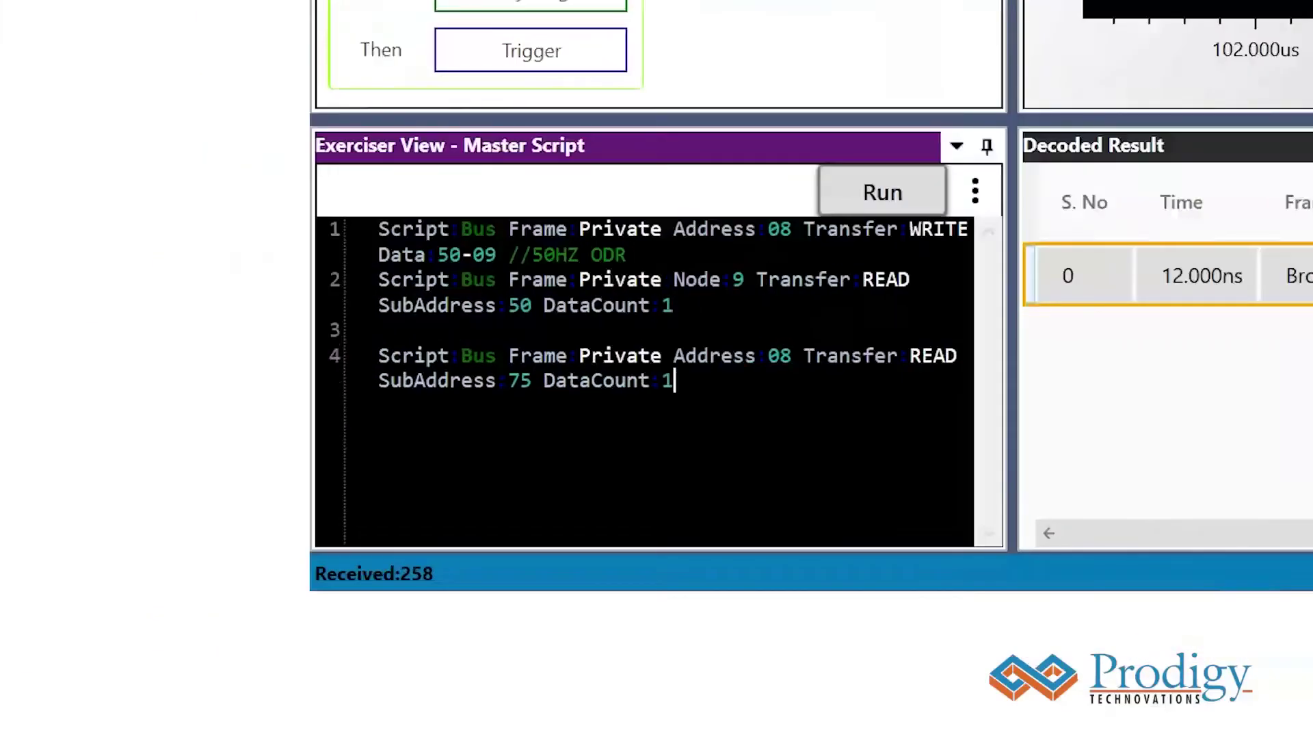
pyautogui.moveTo(499, 255); pyautogui.dragTo(438, 255)
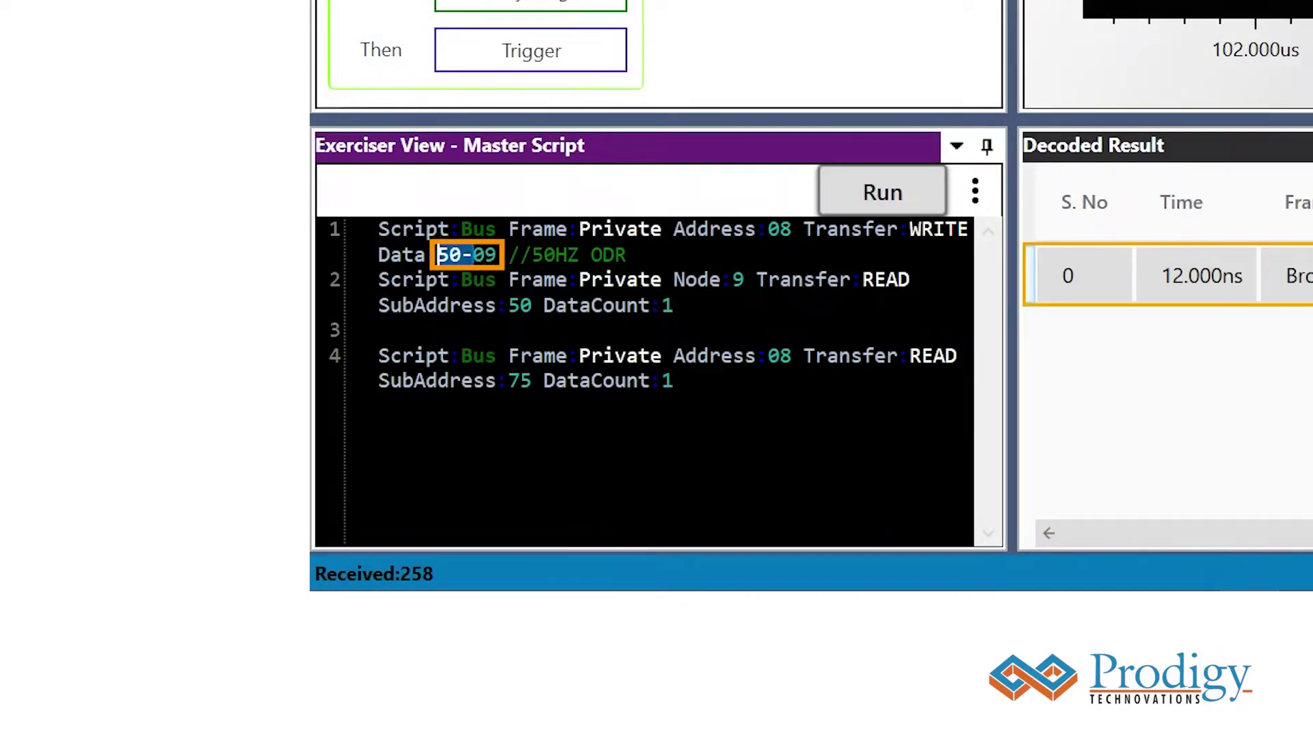
pyautogui.click(484, 279)
pyautogui.moveTo(675, 305); pyautogui.dragTo(378, 305)
pyautogui.click(380, 330)
pyautogui.click(380, 330)
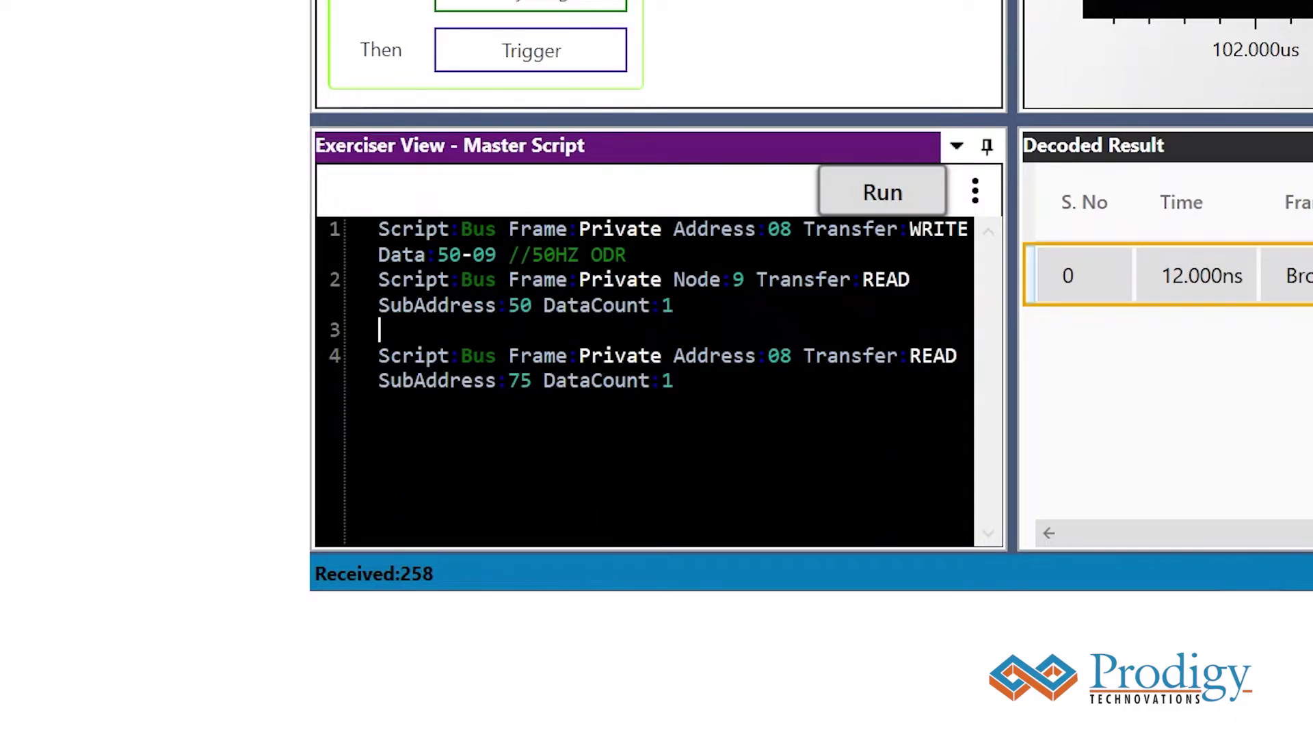
pyautogui.moveTo(675, 305); pyautogui.dragTo(546, 314)
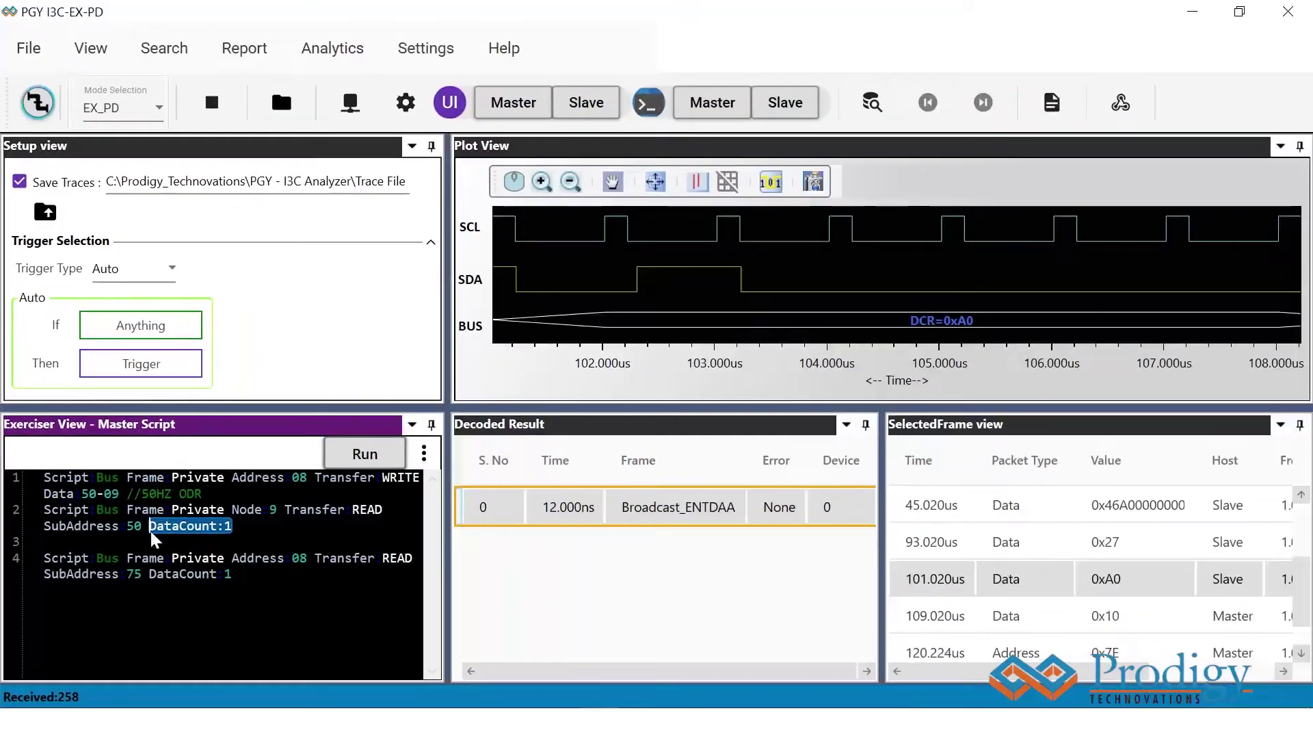
pyautogui.click(152, 540)
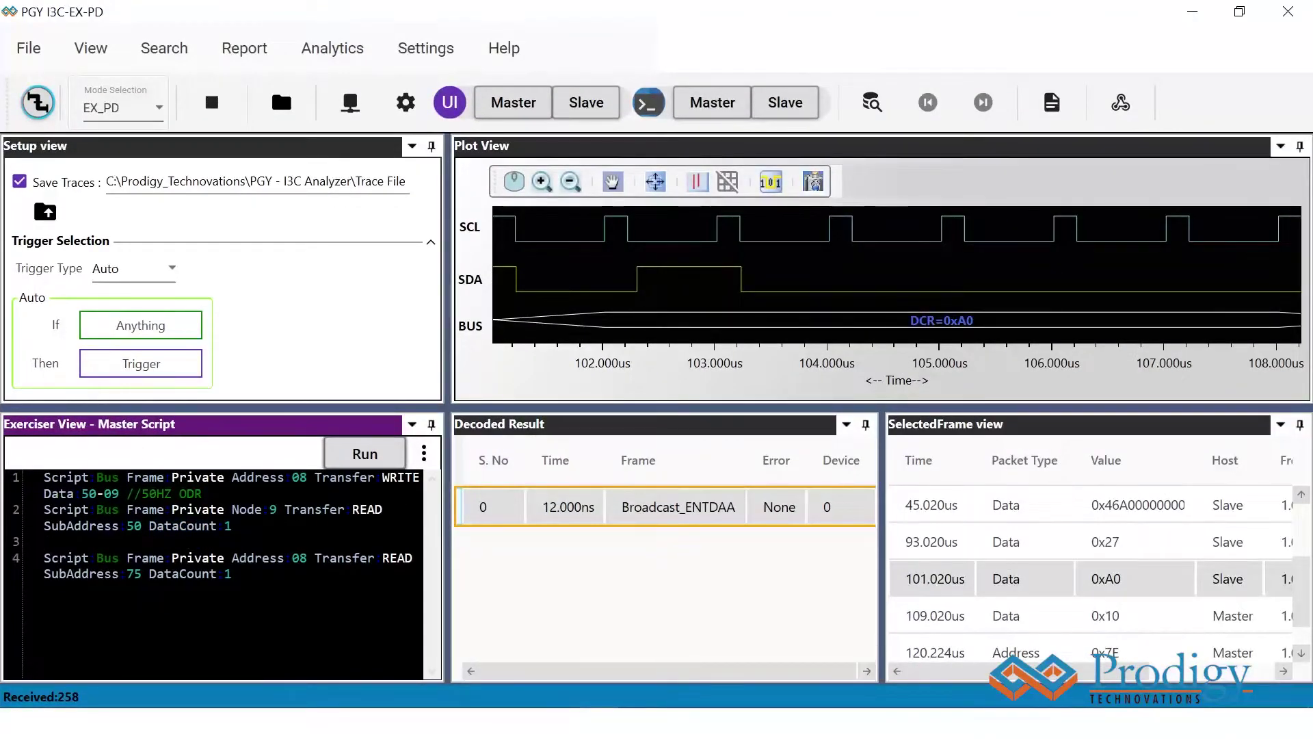
pyautogui.moveTo(278, 509); pyautogui.dragTo(232, 509)
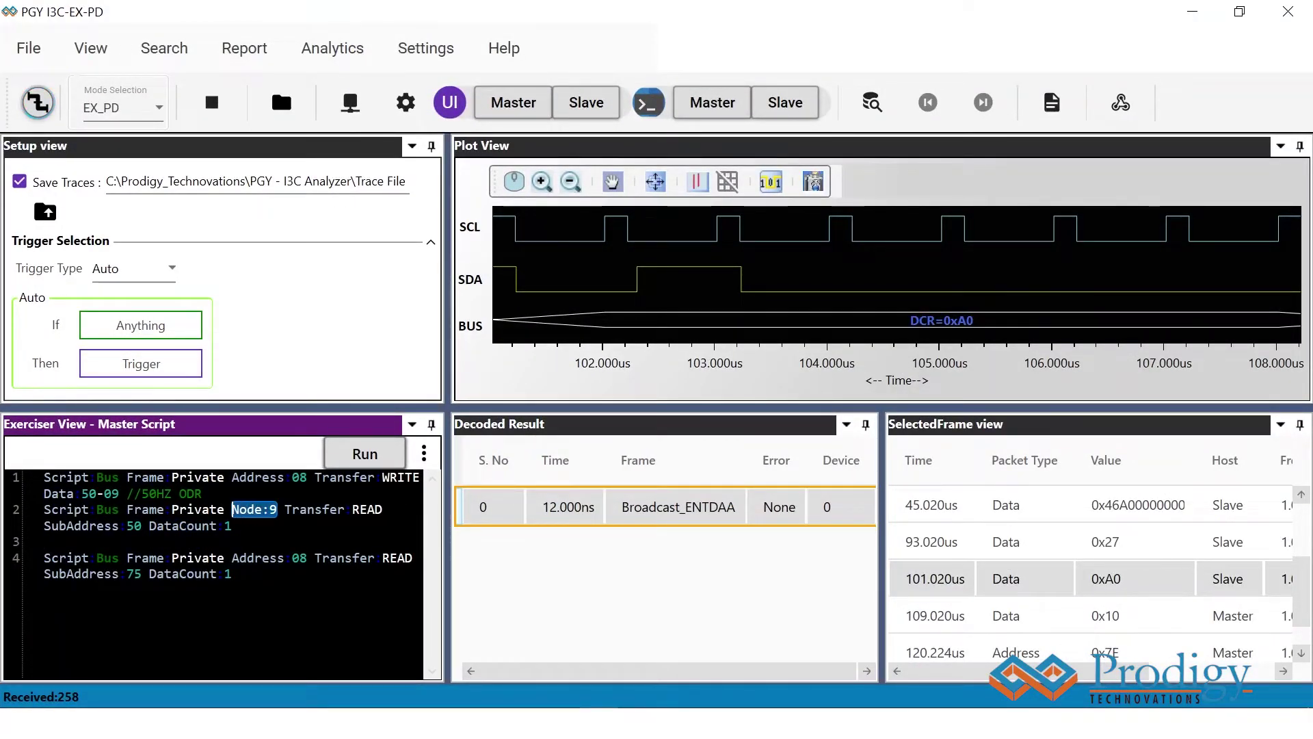
pyautogui.click(233, 526)
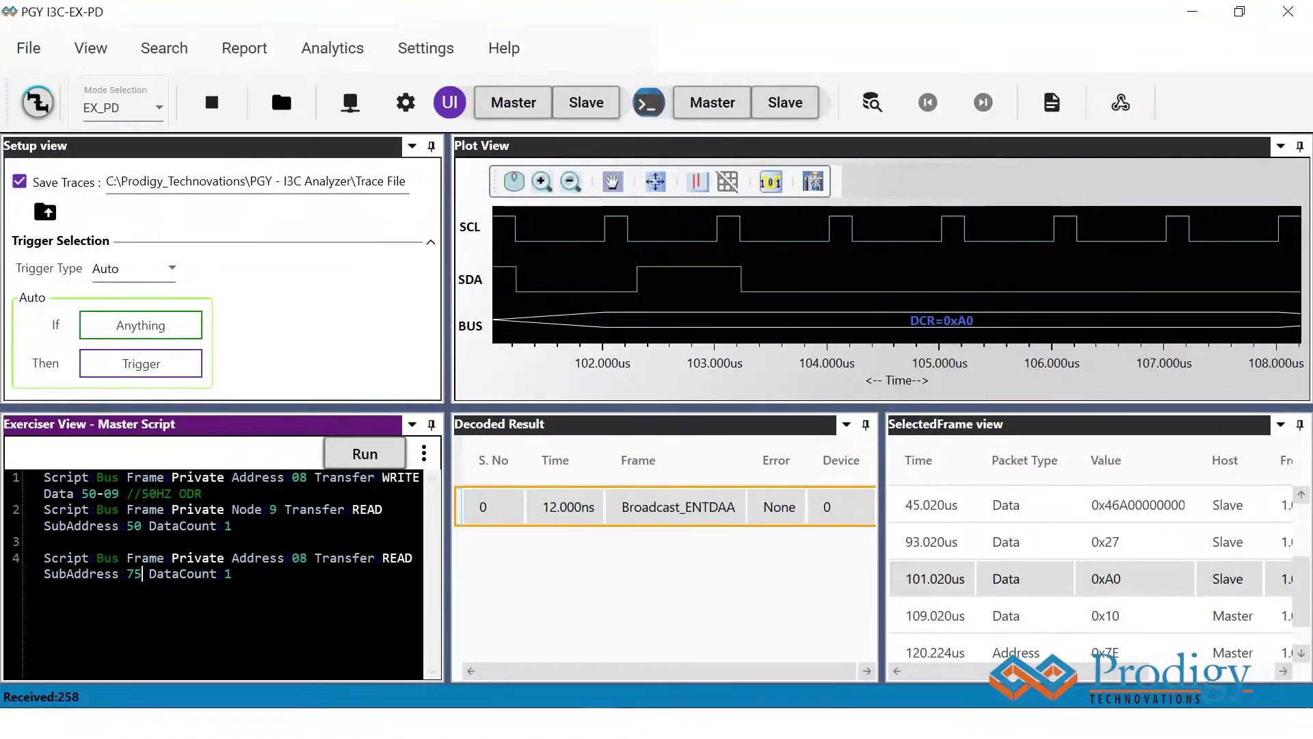
pyautogui.moveTo(141, 575); pyautogui.dragTo(43, 581)
pyautogui.click(42, 579)
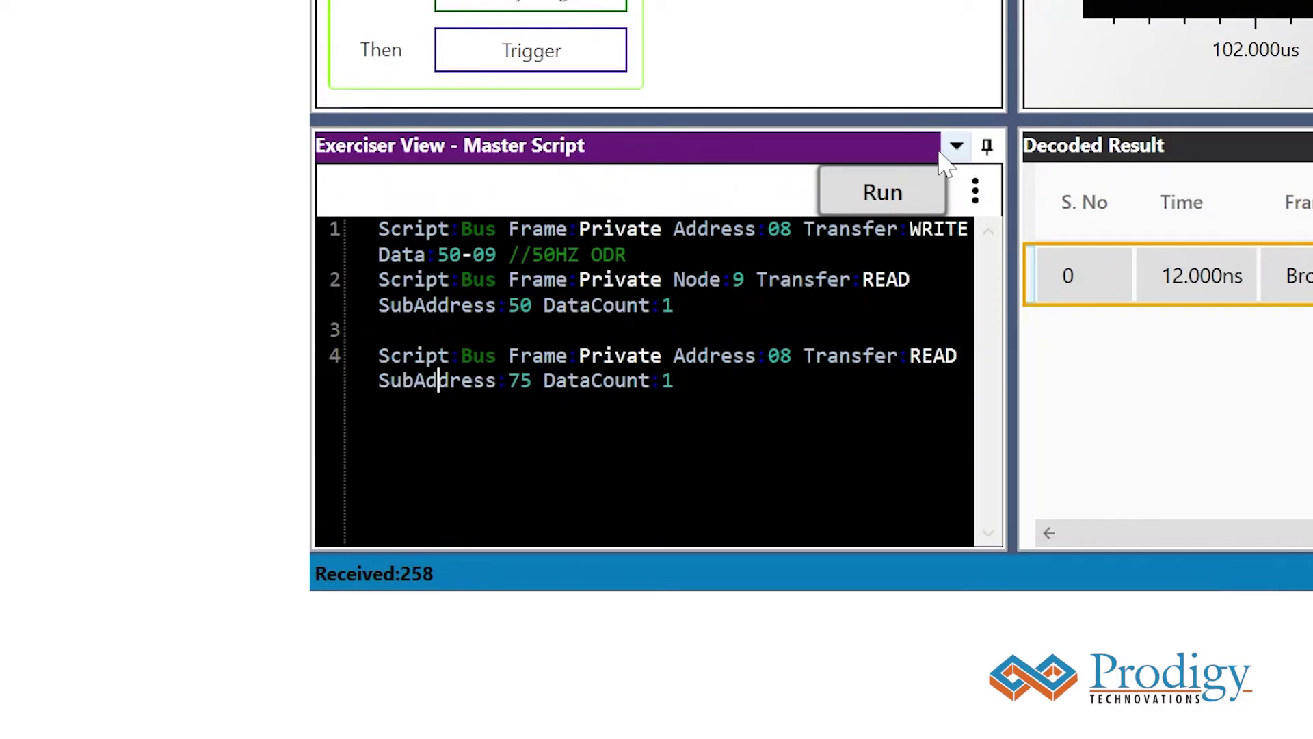
# Step: Run the script and inspect the first Private_Message frame writing 0x50 and 0x09 to 0x08
pyautogui.click(883, 193)
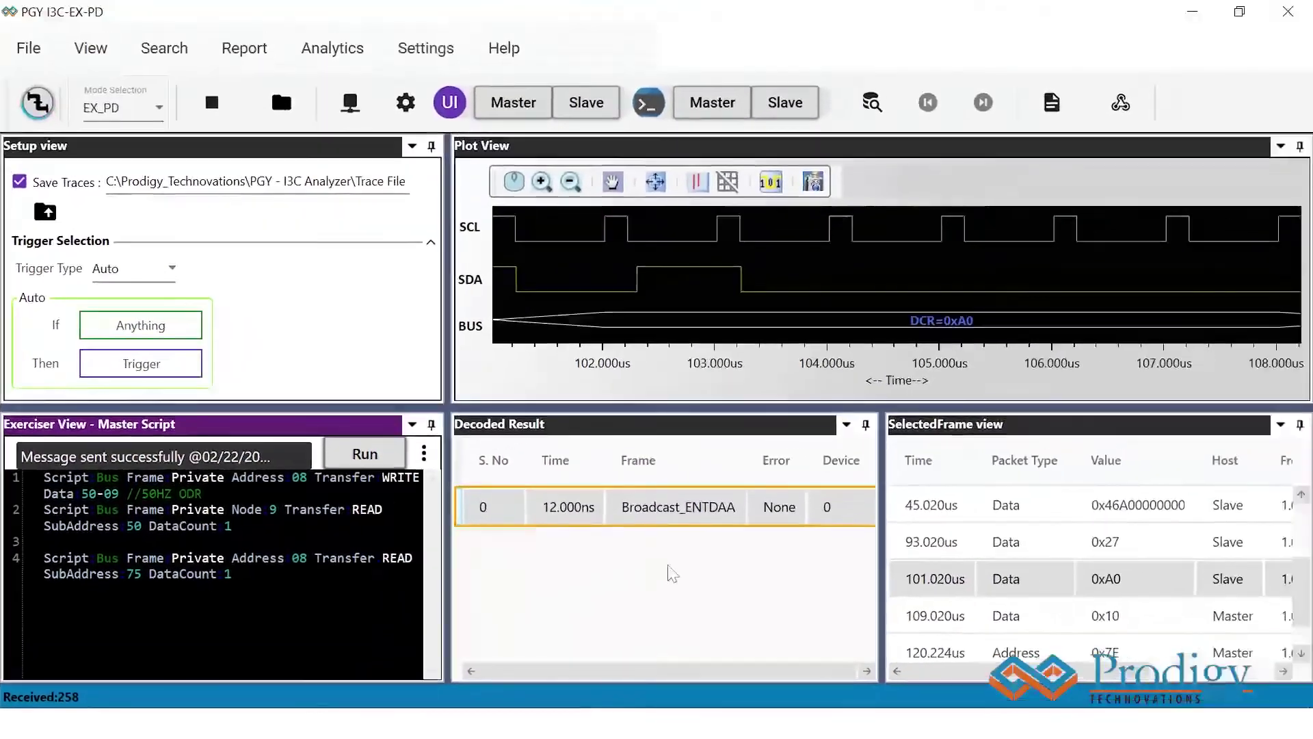
pyautogui.click(705, 545)
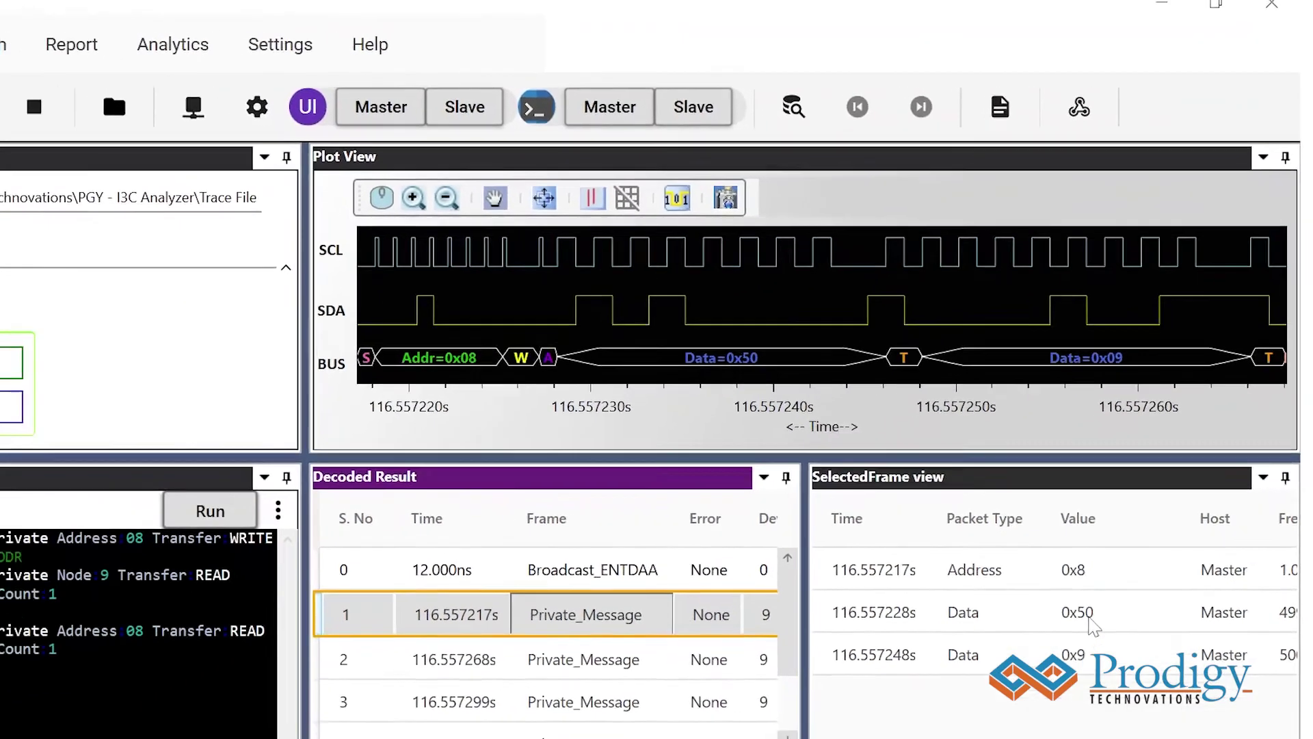
# Step: Inspect the read frames returning 0x09 and 0x42, and locate SubAddress 75 in the script
pyautogui.press('Down')
pyautogui.click(807, 623)
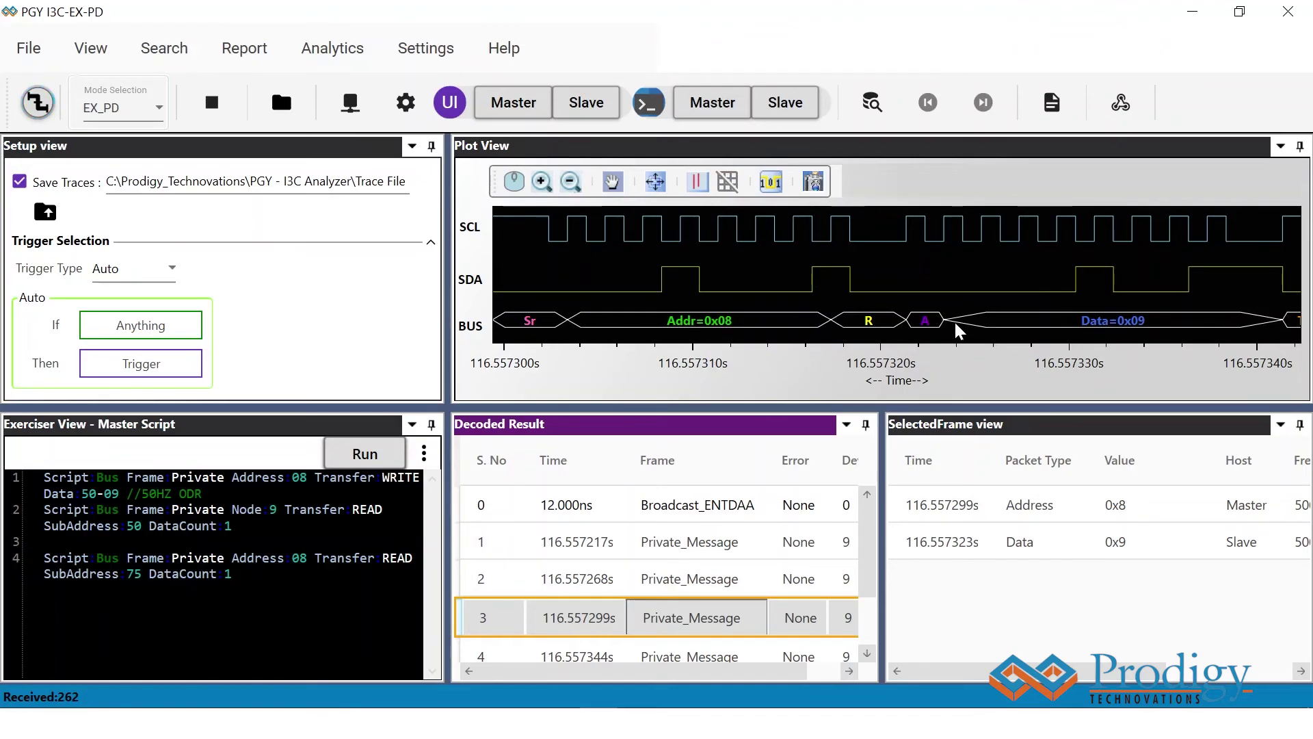
pyautogui.press('Down')
pyautogui.press('Down')
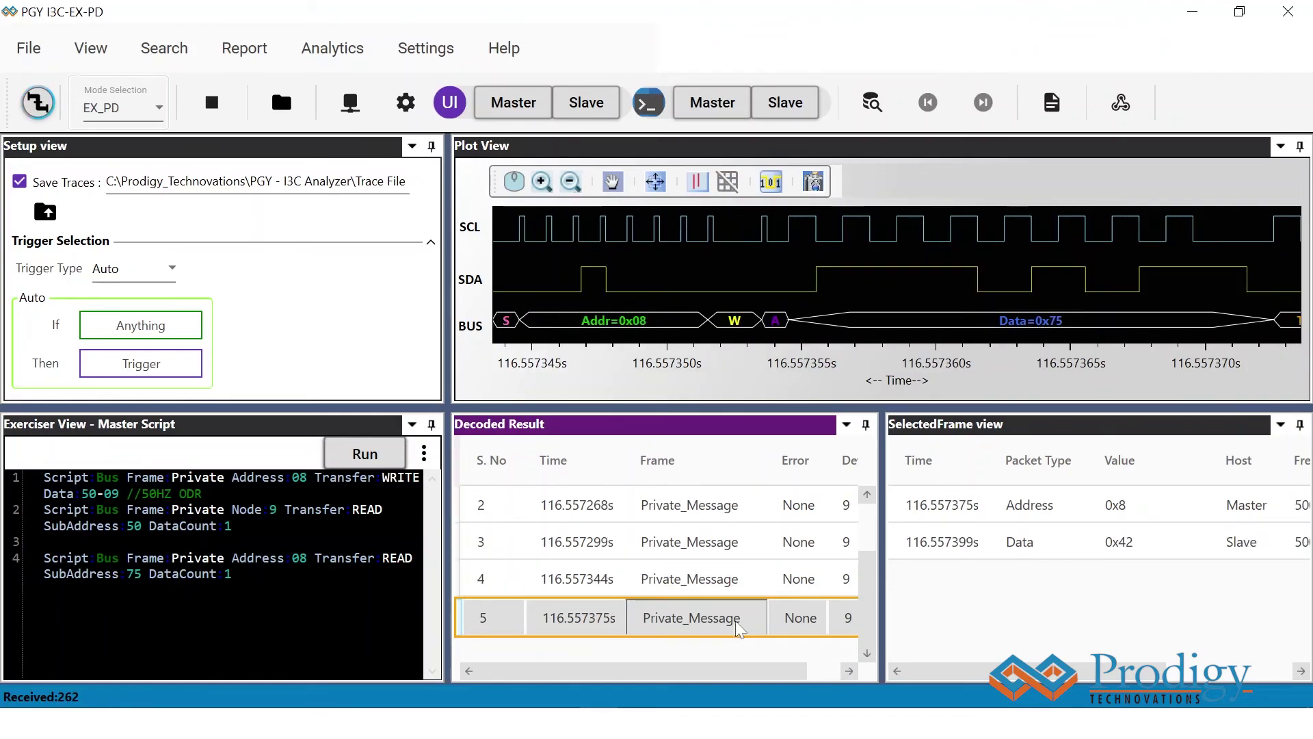
pyautogui.click(1130, 546)
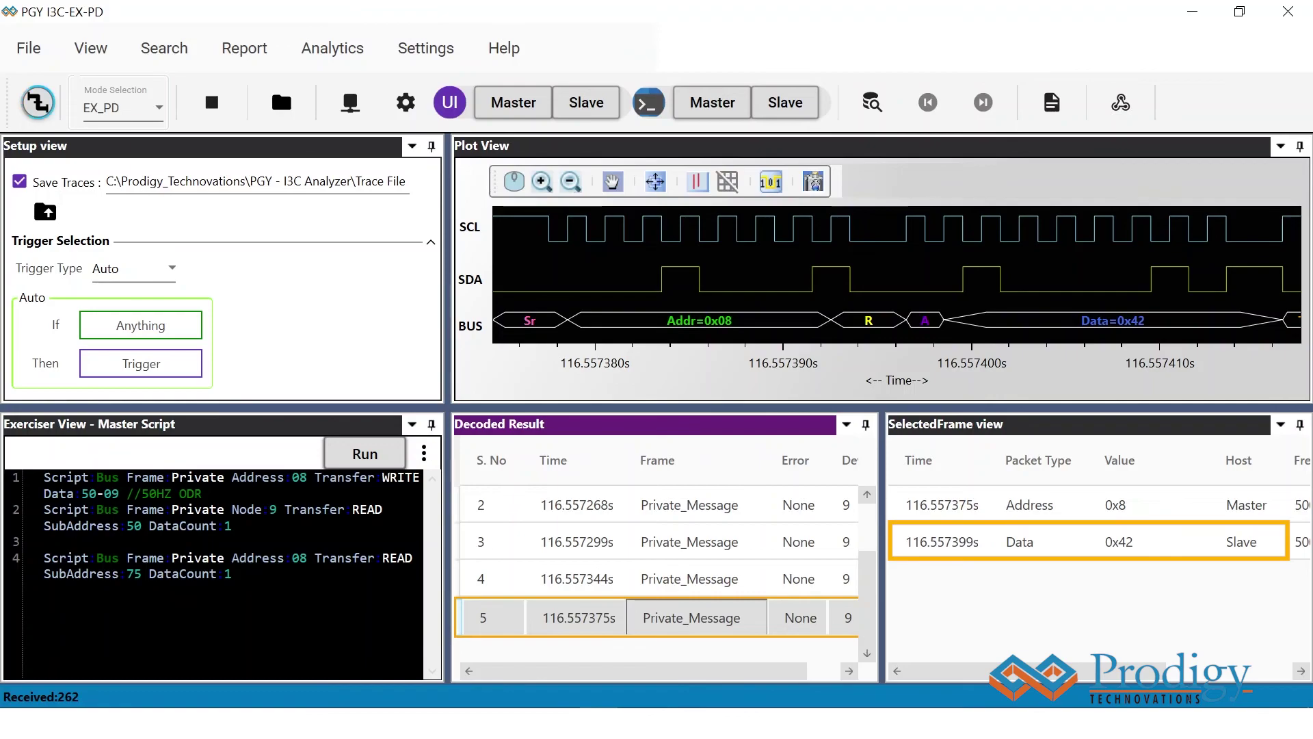
pyautogui.click(1134, 547)
pyautogui.doubleClick(92, 574)
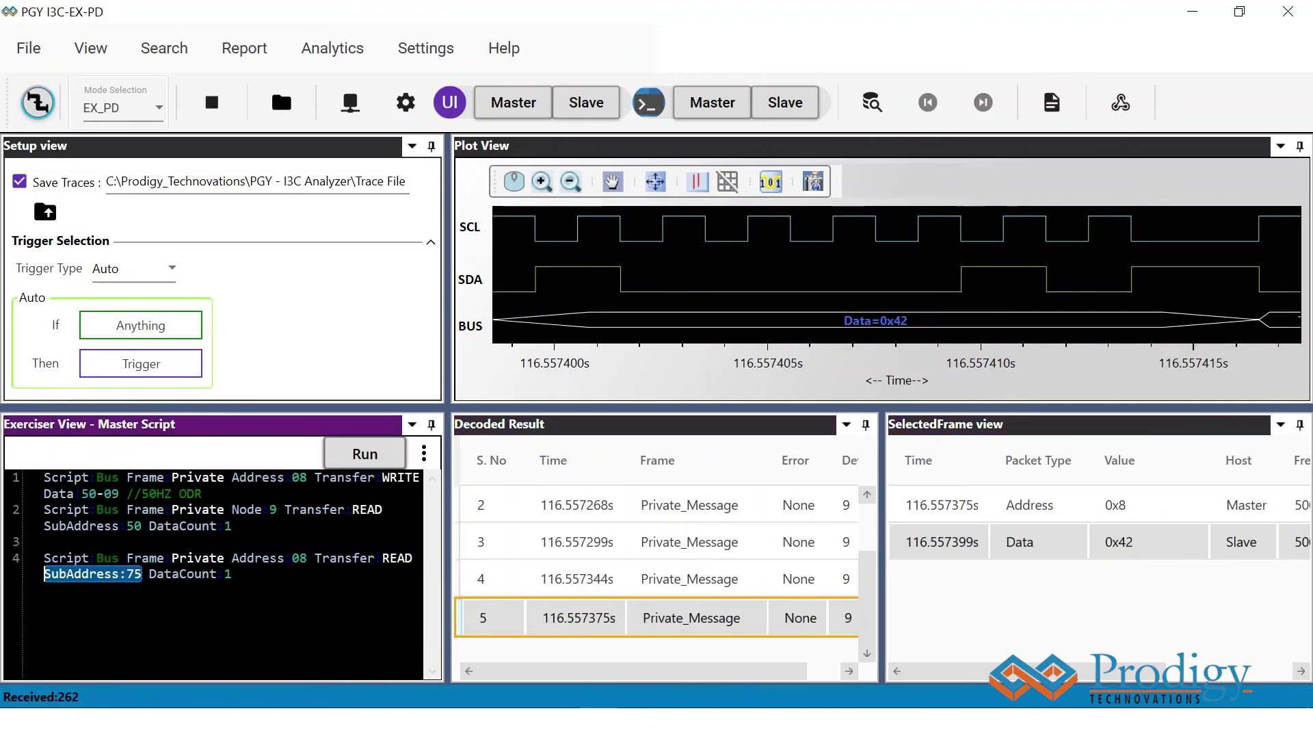